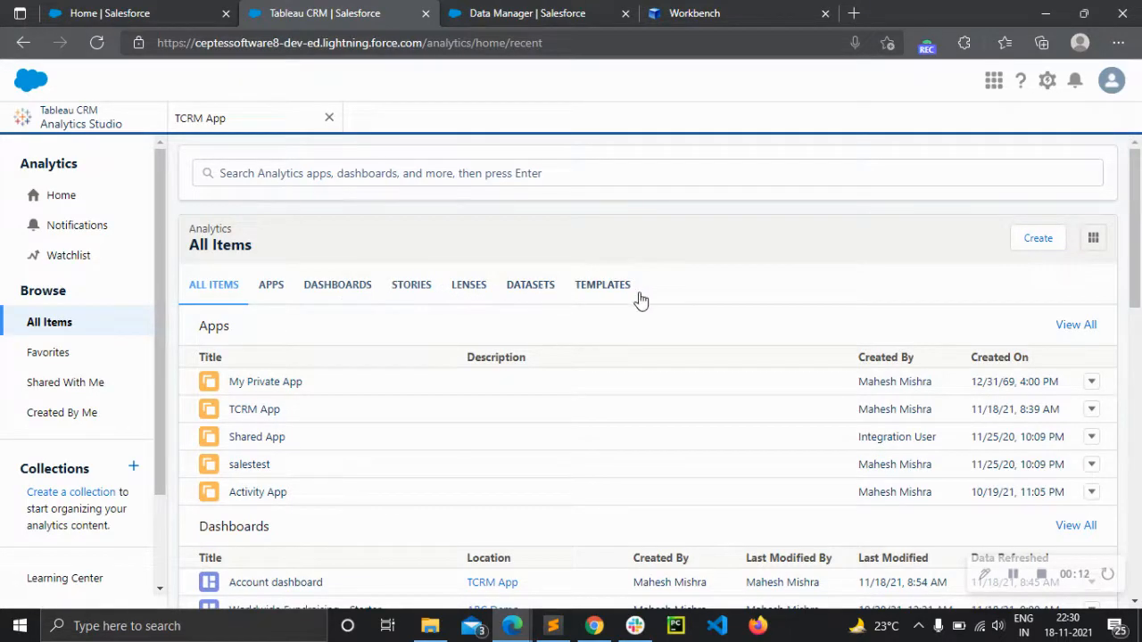
List the Analytics apps, start creating a new app and browse the recommended and full set of app templates
left_click(272, 286)
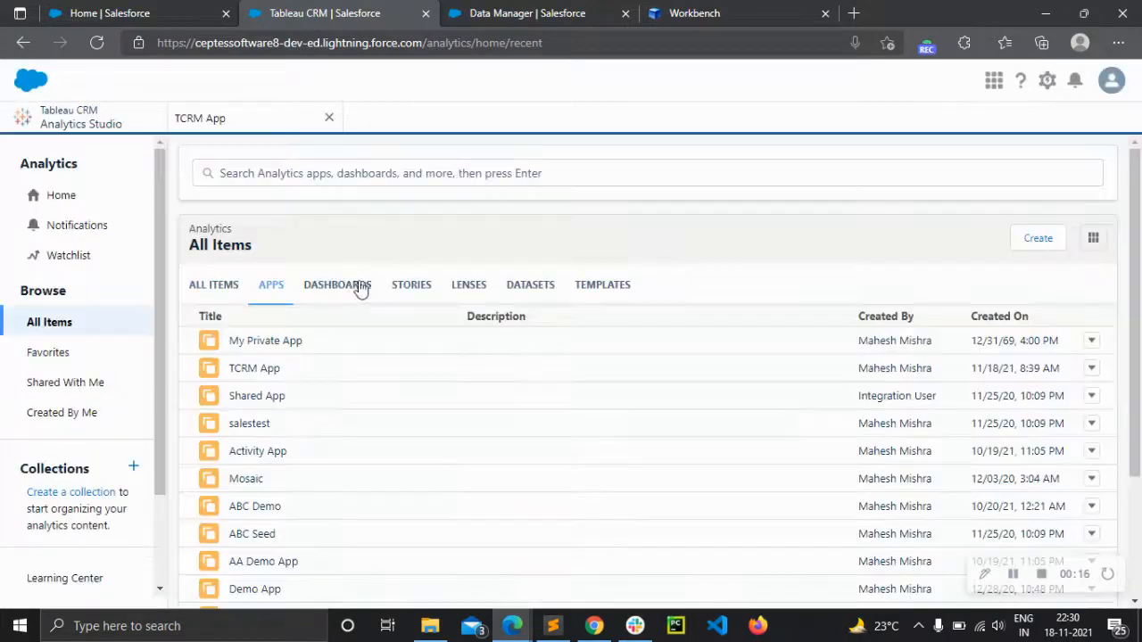
scroll(385, 437, "down", 2)
scroll(387, 441, "up", 2)
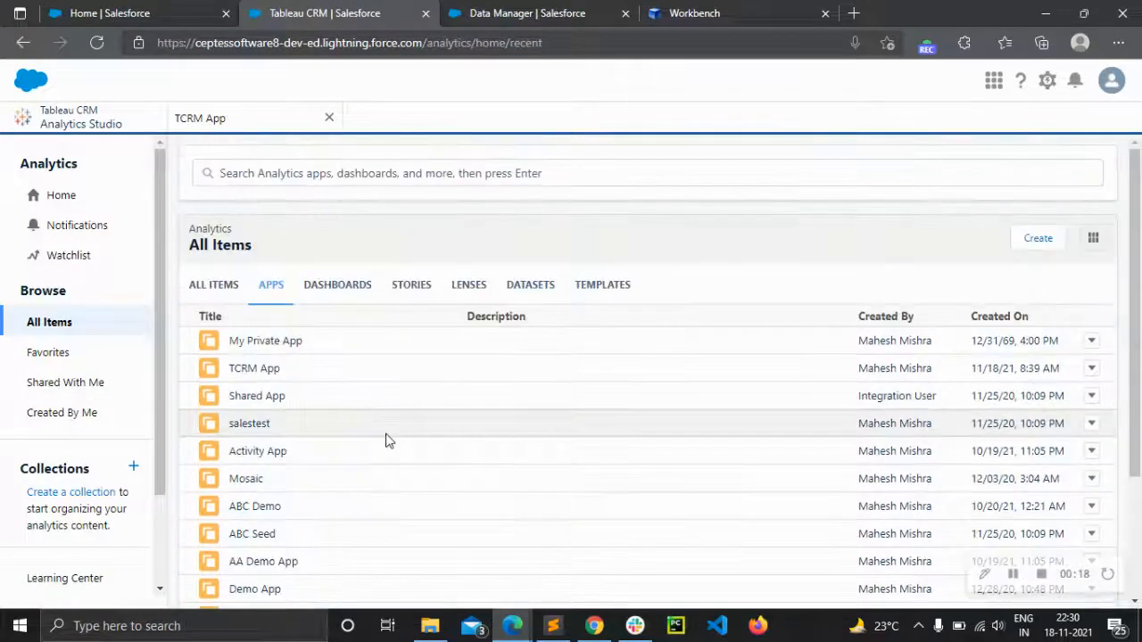
left_click(1031, 247)
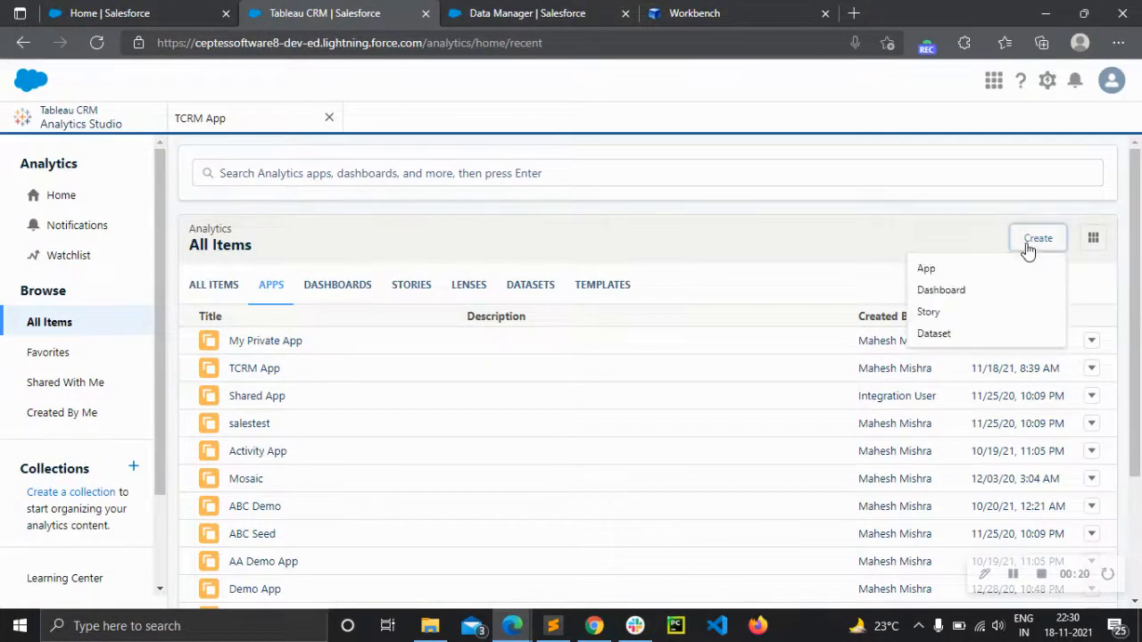
left_click(989, 276)
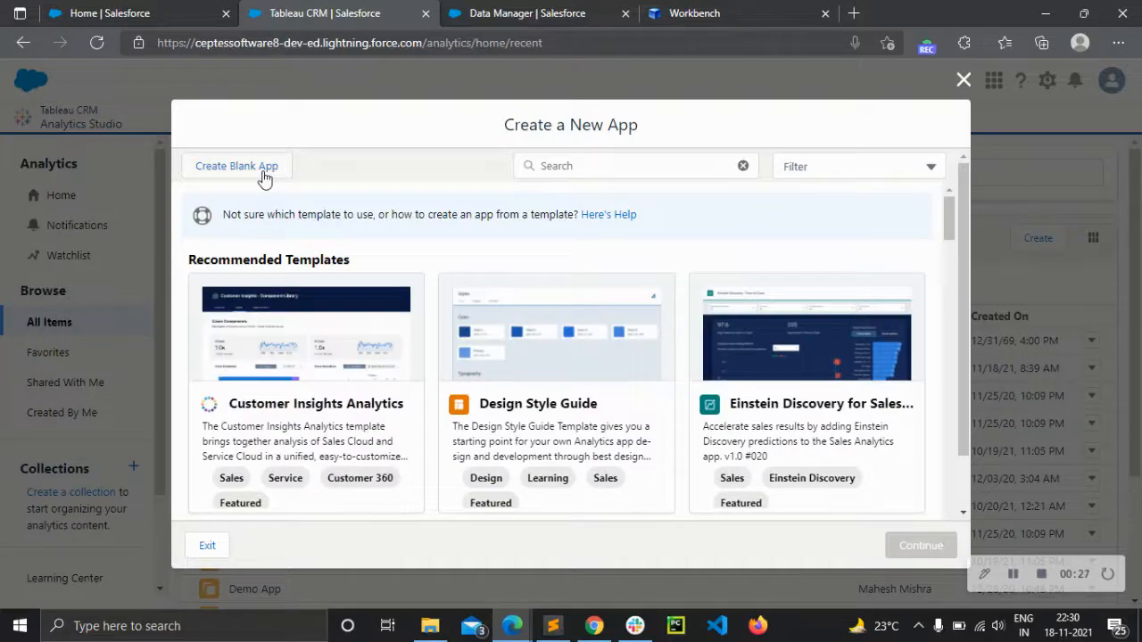
scroll(387, 306, "down", 6)
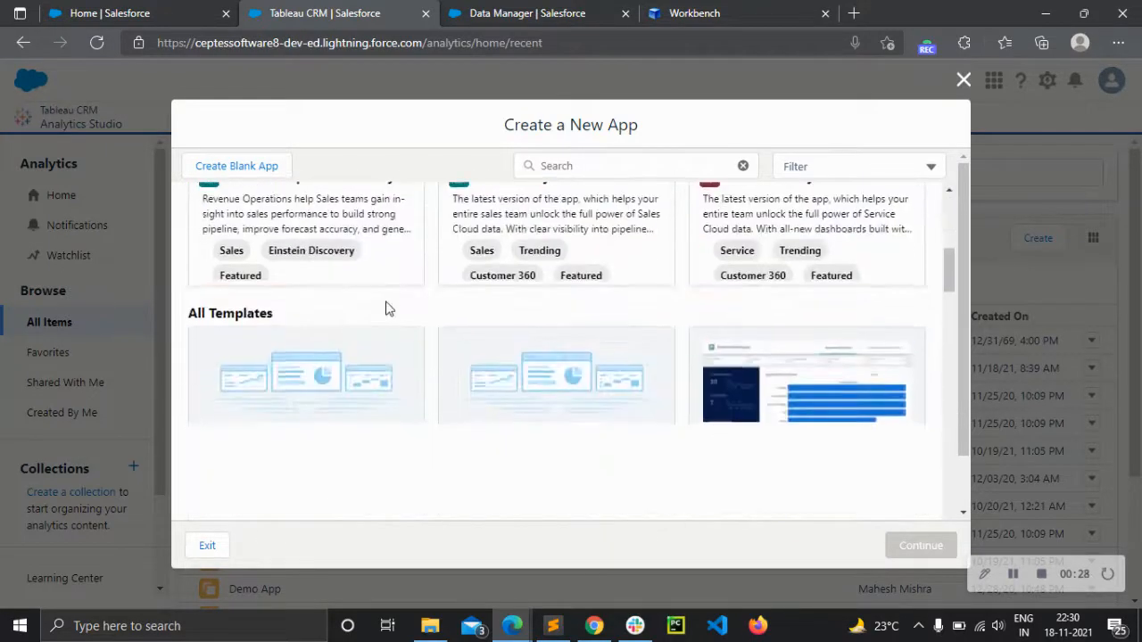
scroll(388, 306, "up", 4)
scroll(387, 306, "down", 10)
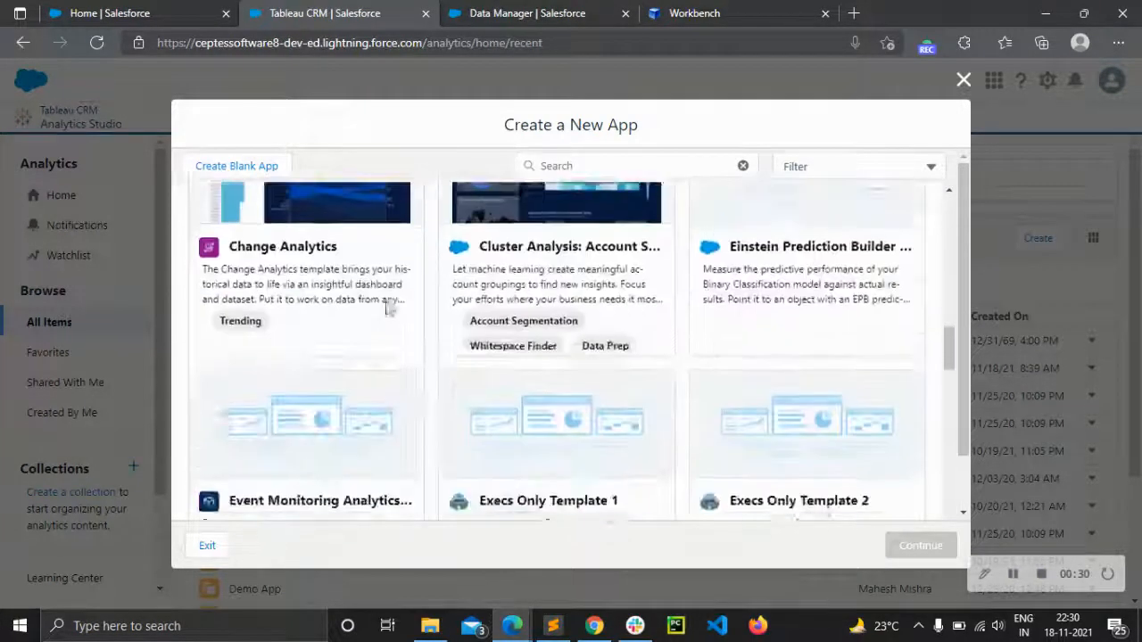
scroll(524, 301, "up", 3)
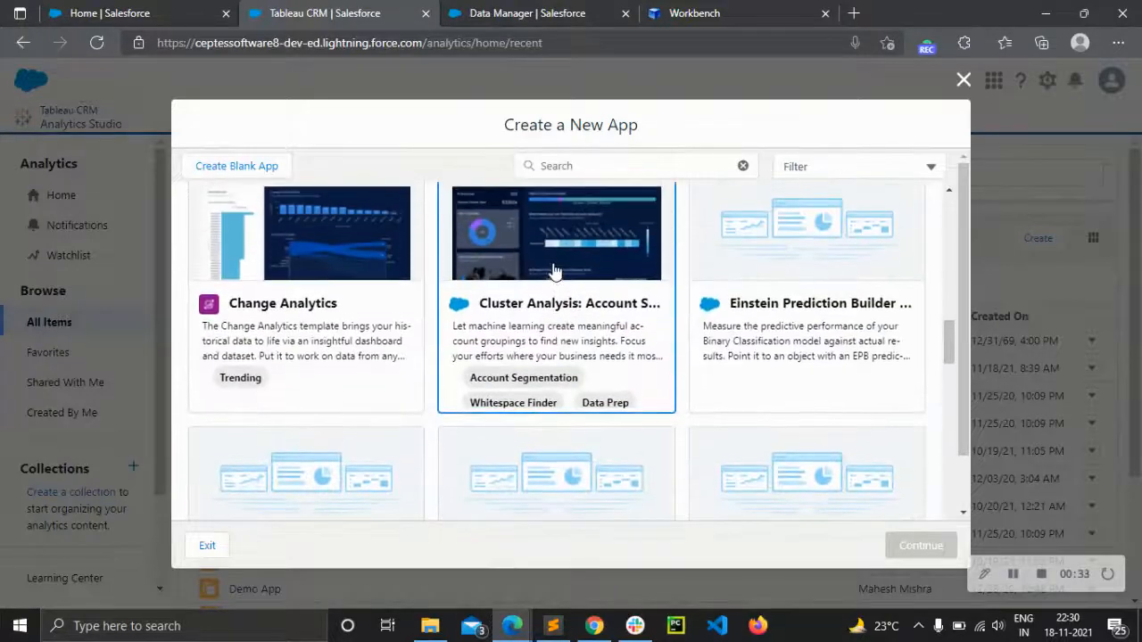
scroll(419, 267, "up", 10)
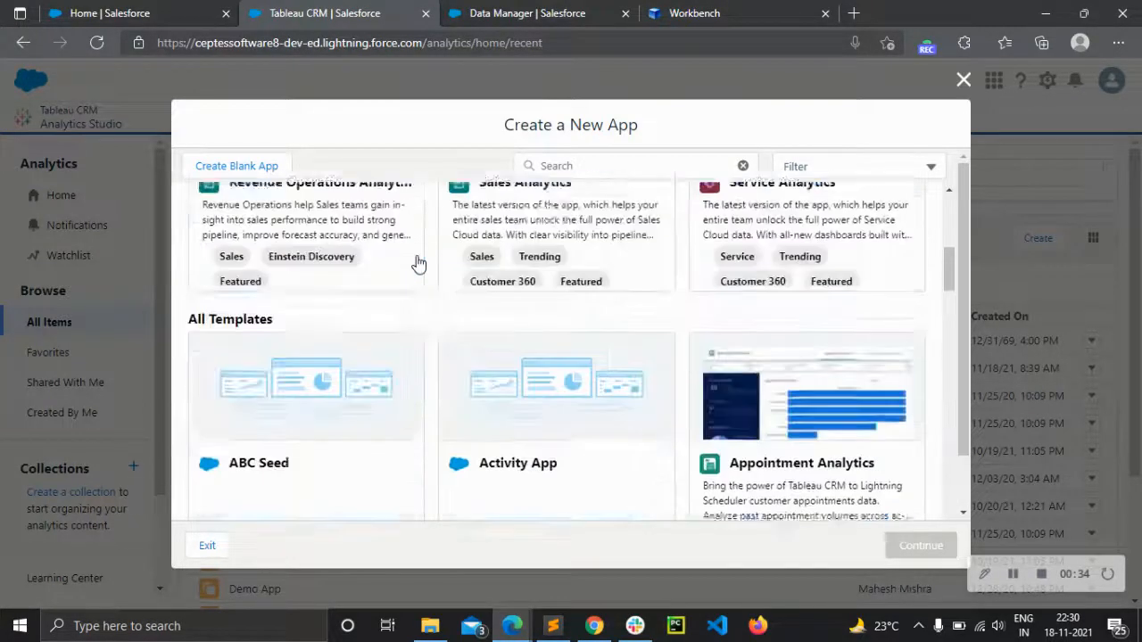
scroll(648, 365, "down", 3)
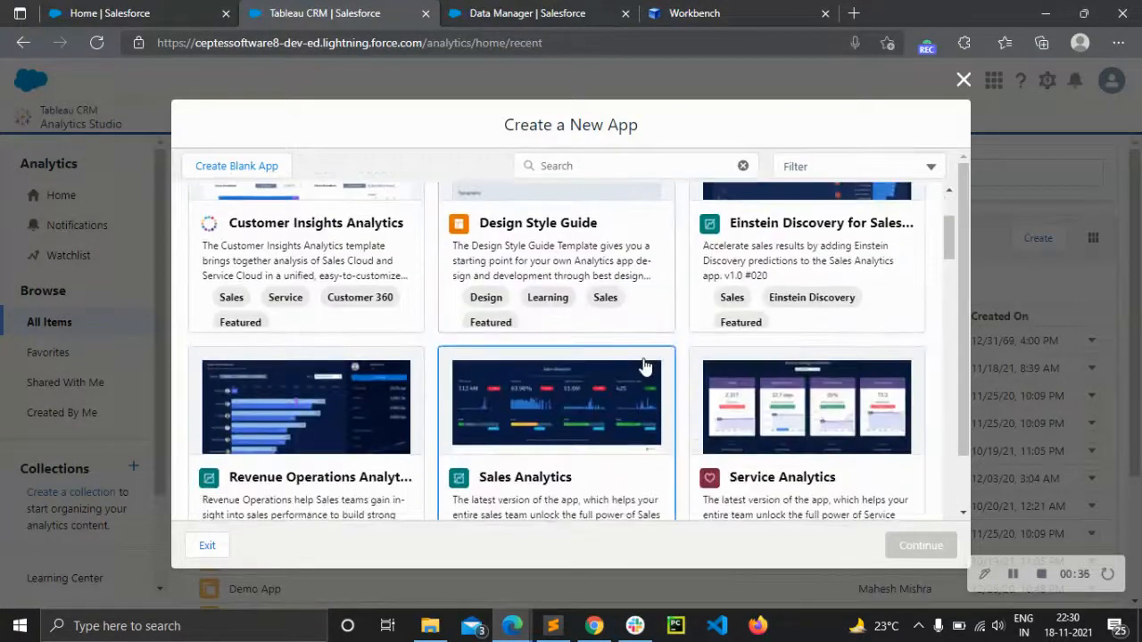
scroll(648, 367, "up", 2)
Examine the Customer Insights Analytics template's dashboards and recipes, and leave the app wizard without creating an app
left_click(251, 284)
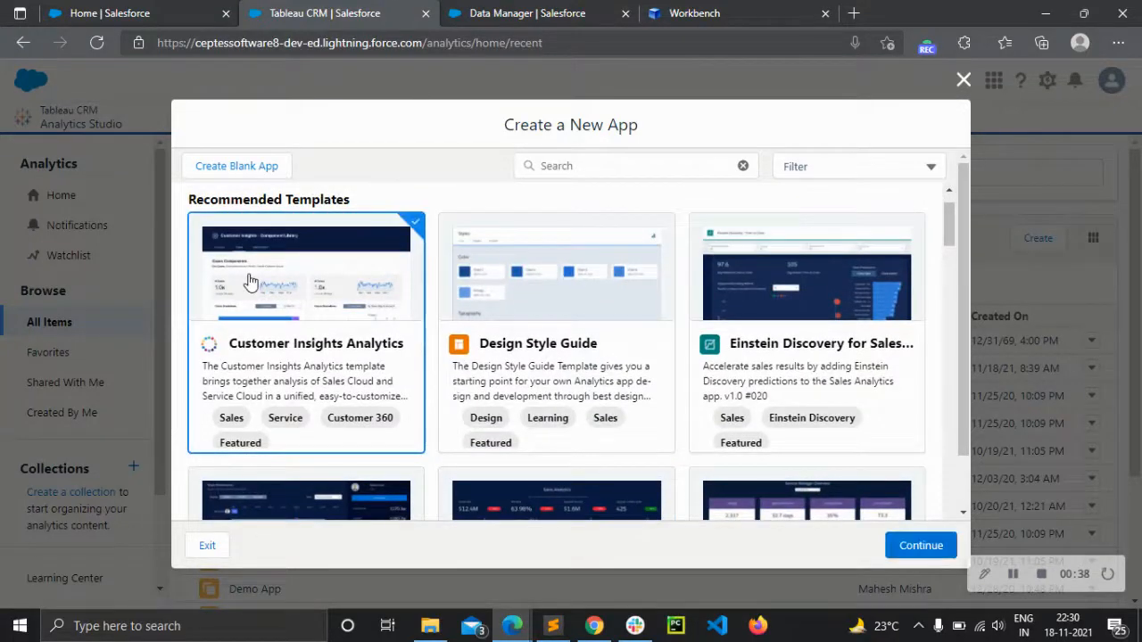
left_click(910, 547)
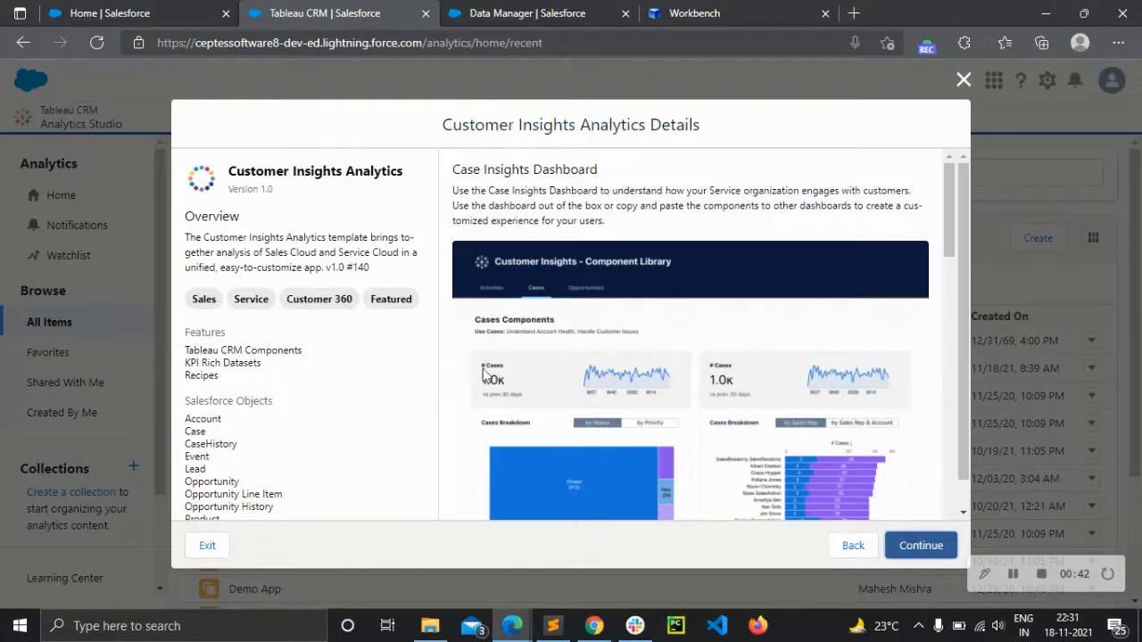
scroll(557, 253, "down", 3)
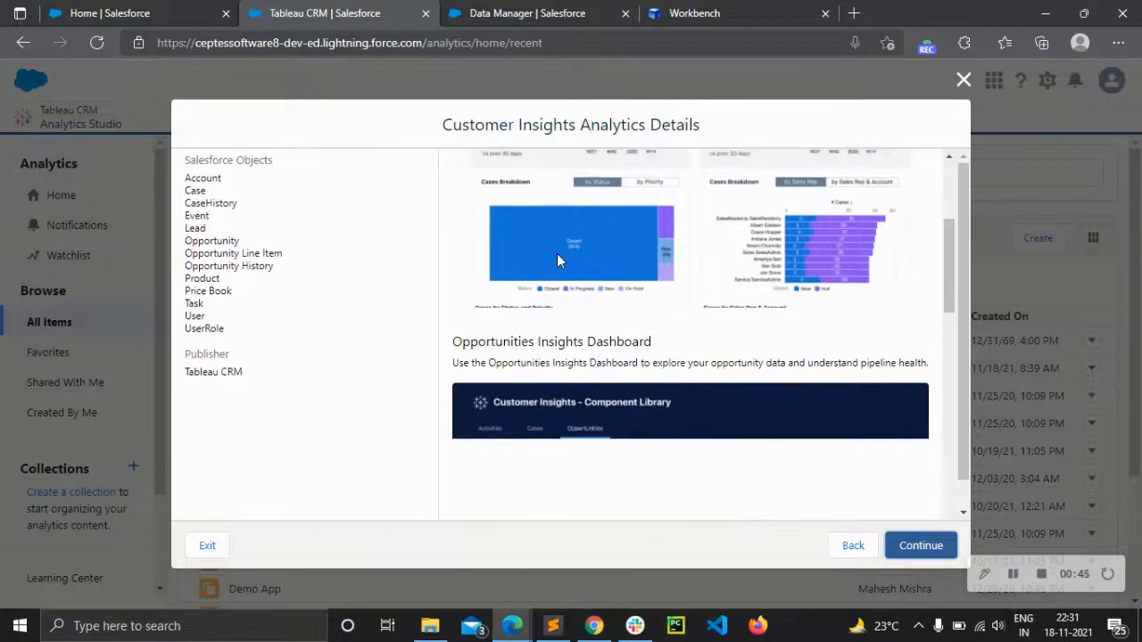
scroll(556, 253, "down", 2)
scroll(558, 256, "down", 6)
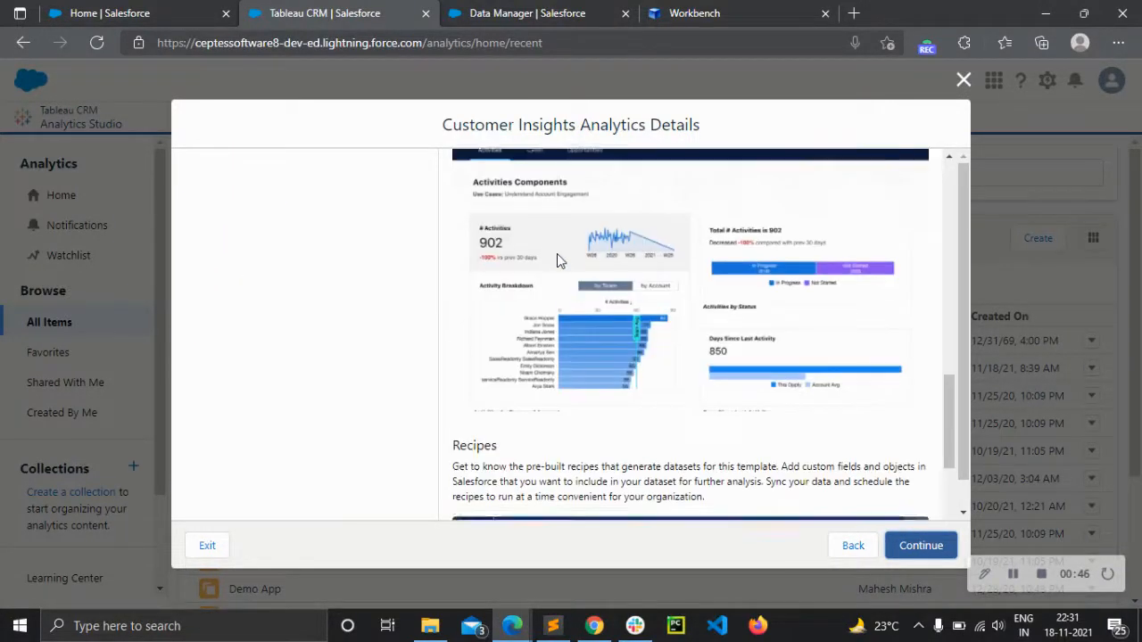
scroll(556, 260, "down", 1)
scroll(557, 260, "up", 5)
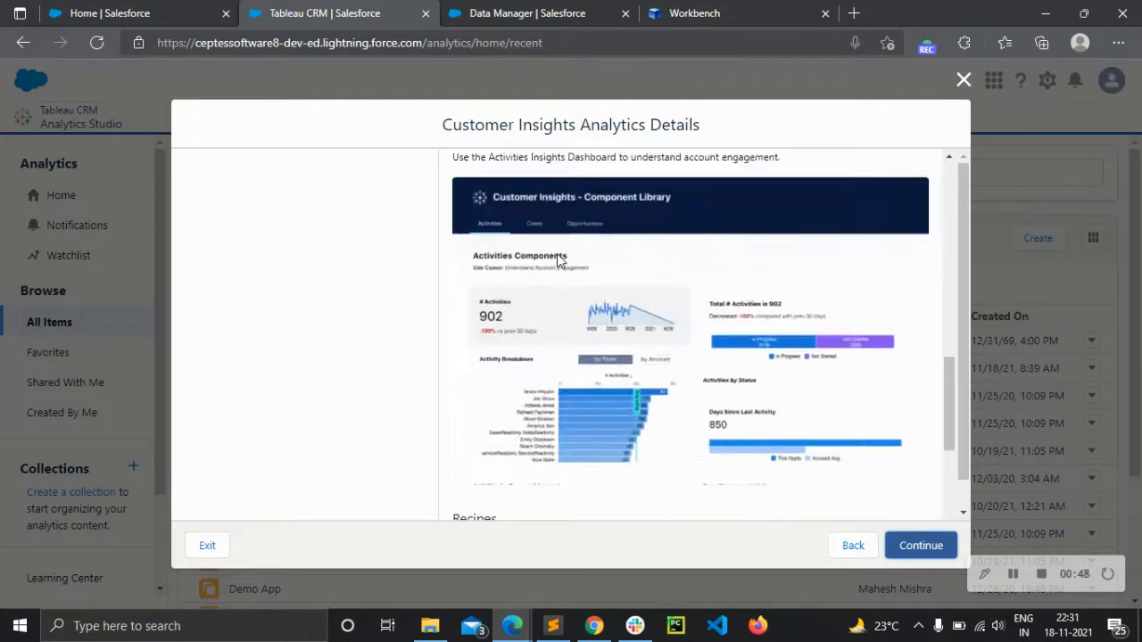
scroll(556, 260, "down", 2)
scroll(557, 259, "up", 3)
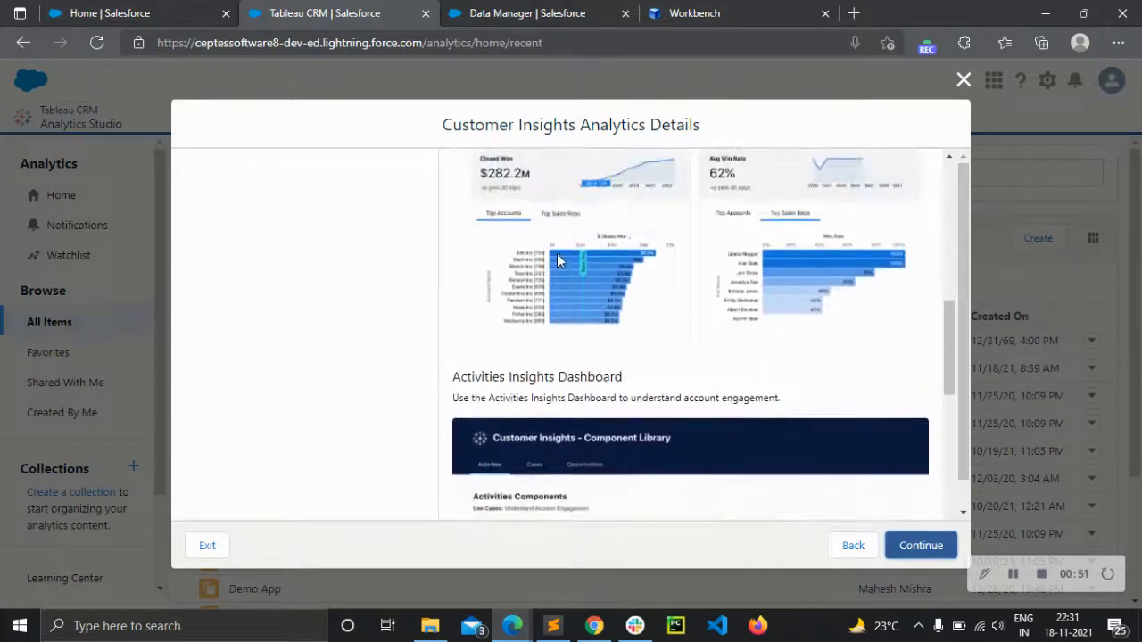
scroll(556, 259, "up", 3)
scroll(556, 259, "up", 3)
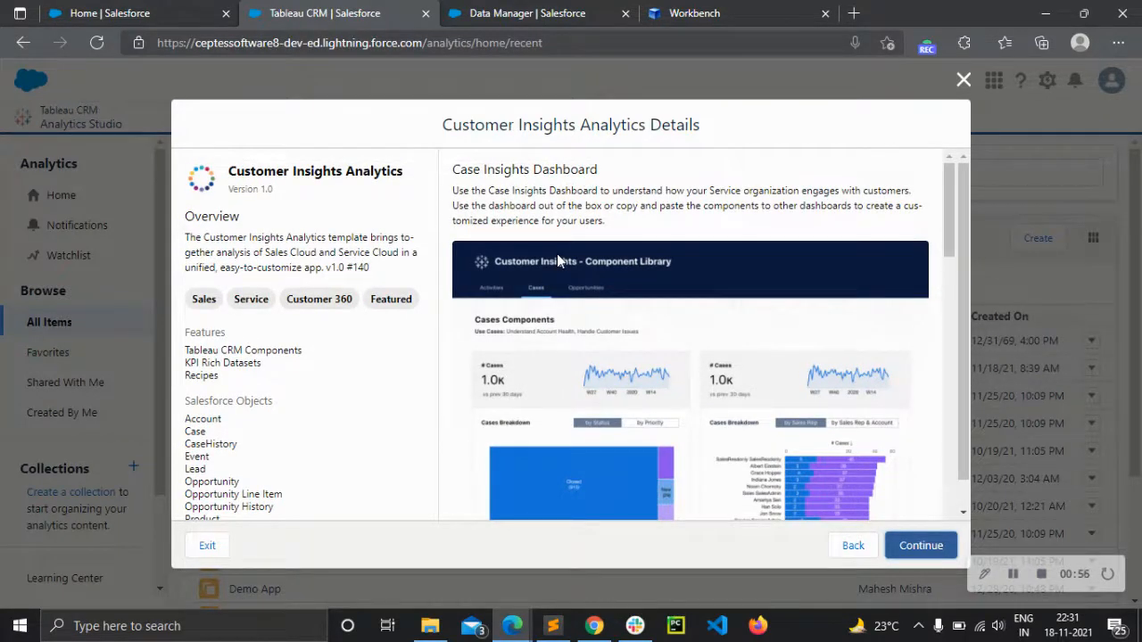
scroll(558, 259, "down", 8)
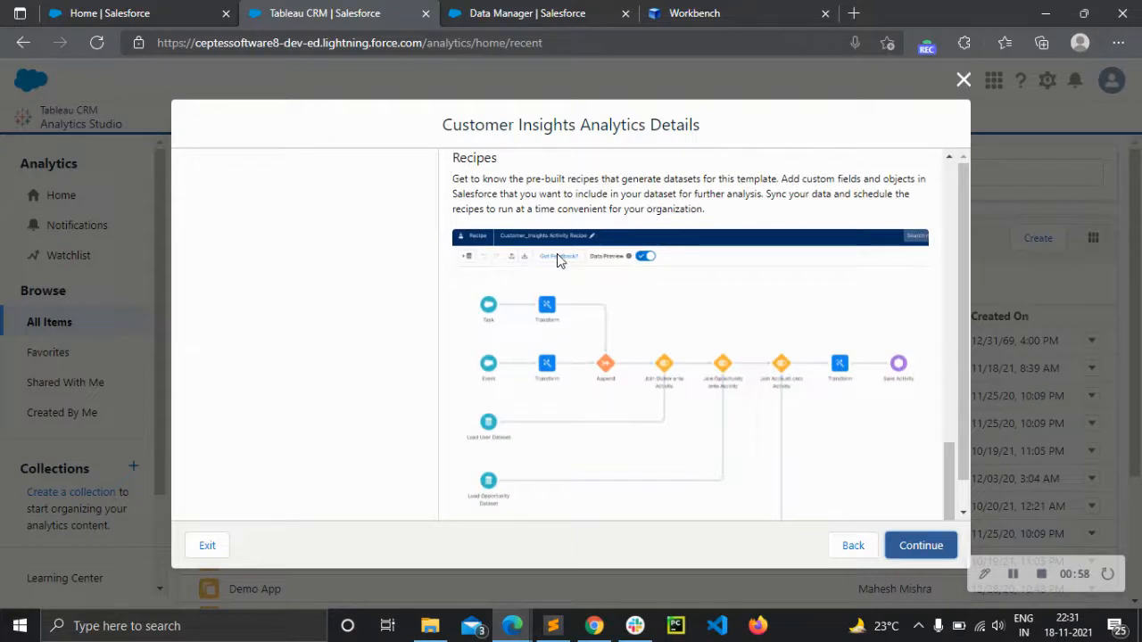
left_click(912, 555)
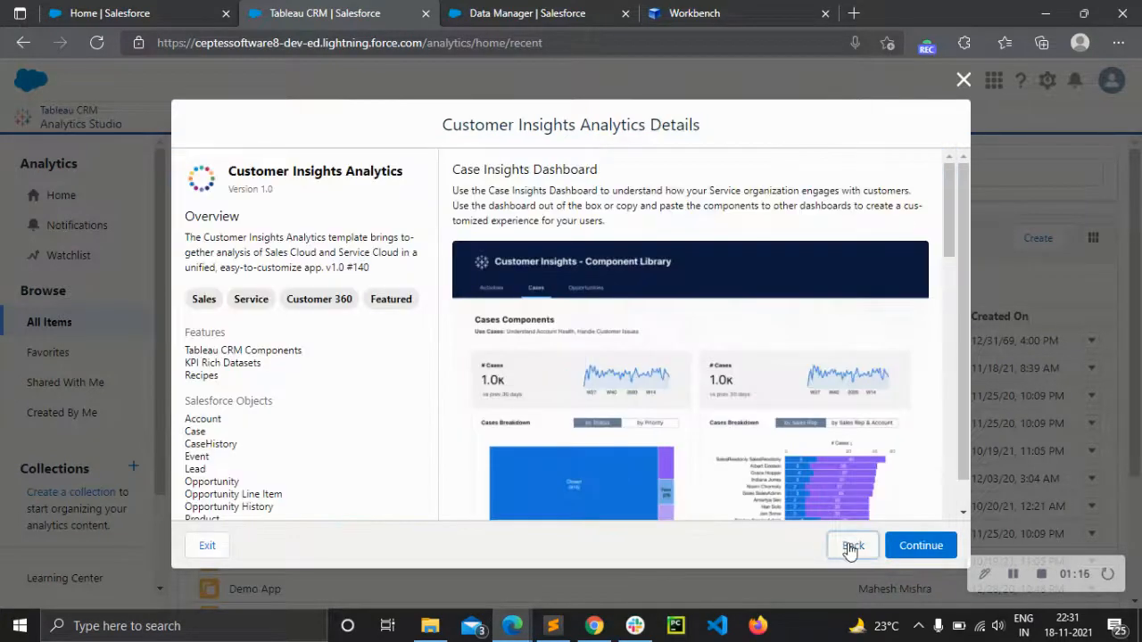
left_click(850, 547)
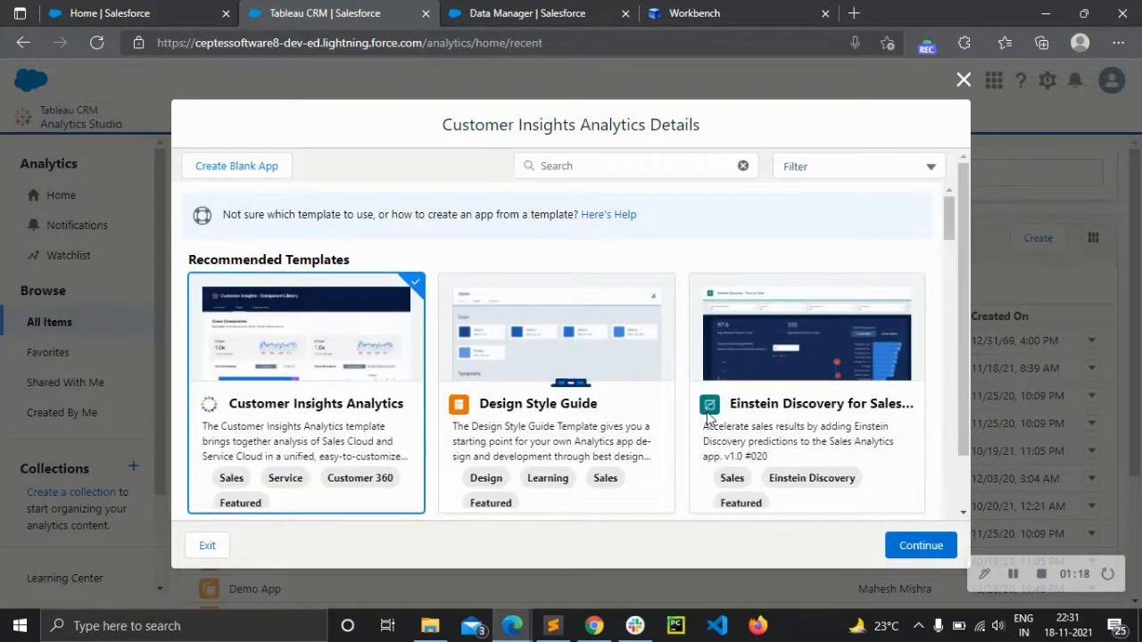
left_click(963, 79)
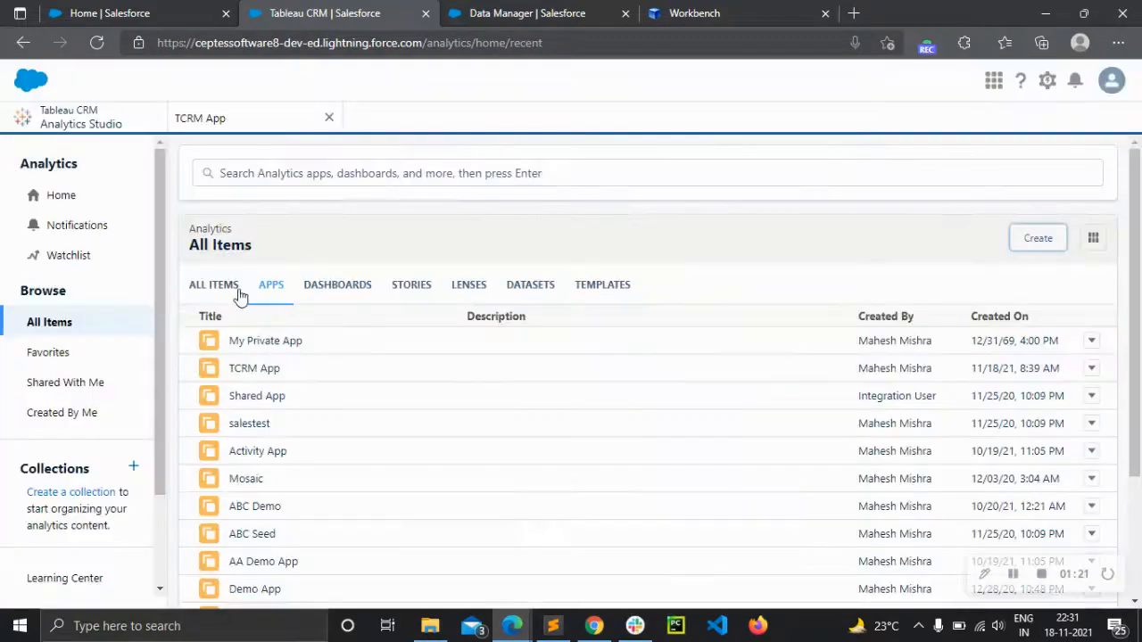
Open TCRM App, and review the connected objects, dataflows and datasets in Data Manager
left_click(261, 366)
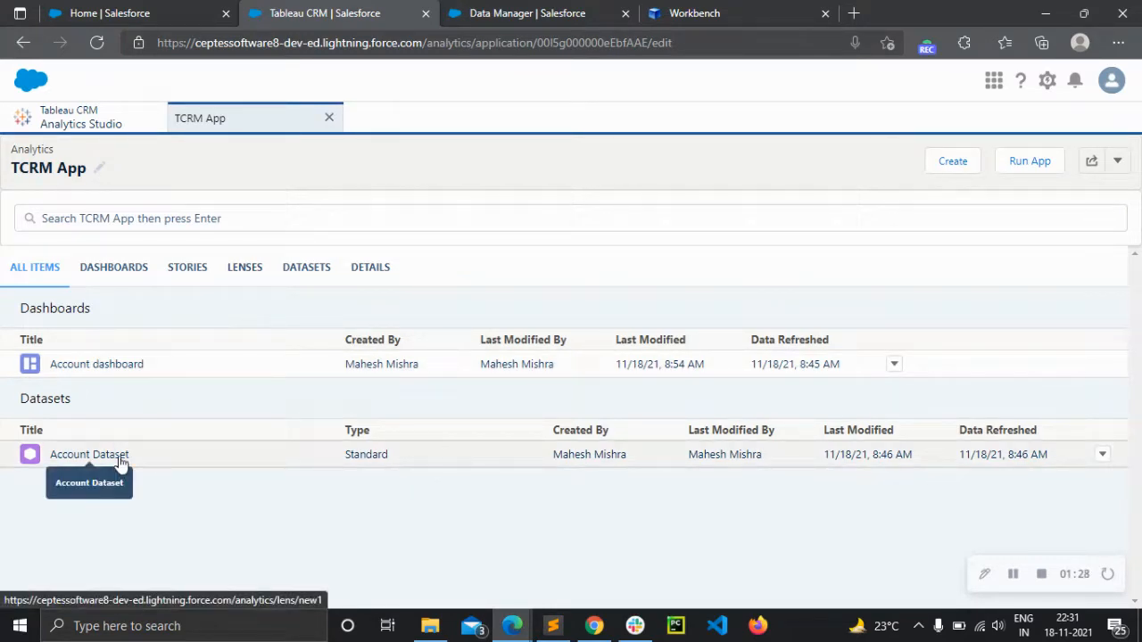
left_click(521, 12)
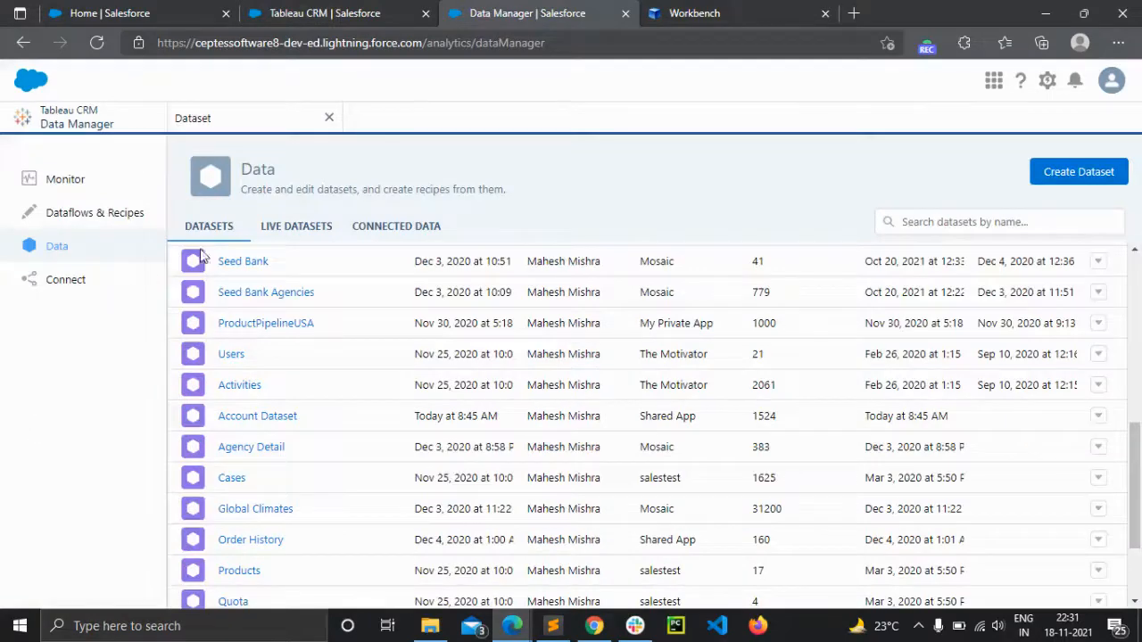
left_click(64, 279)
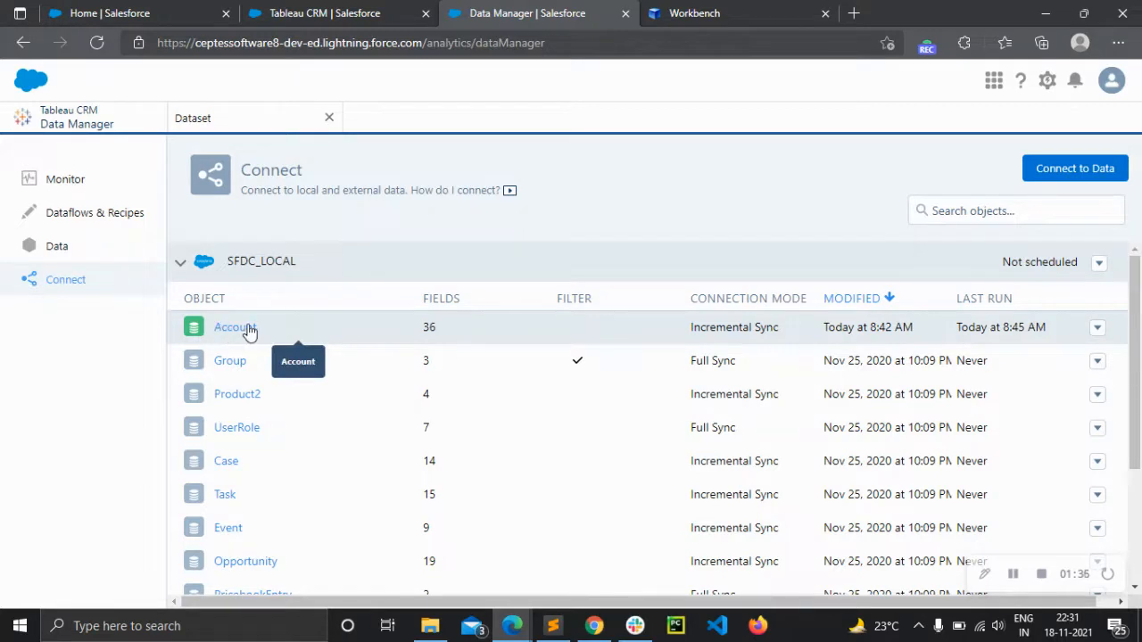
left_click(124, 257)
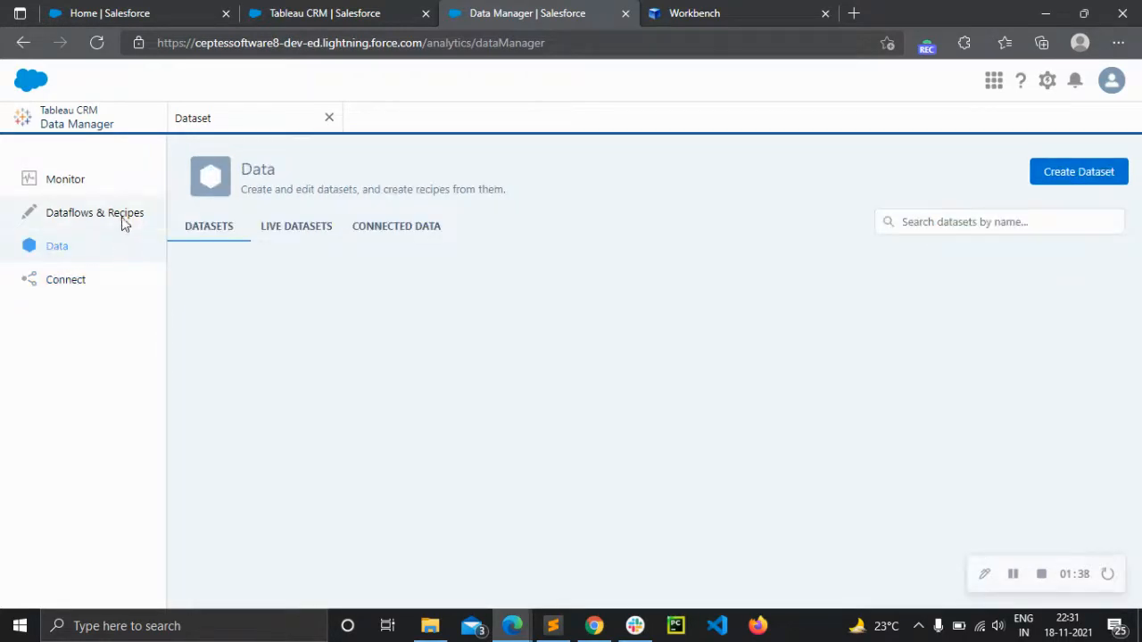
left_click(124, 221)
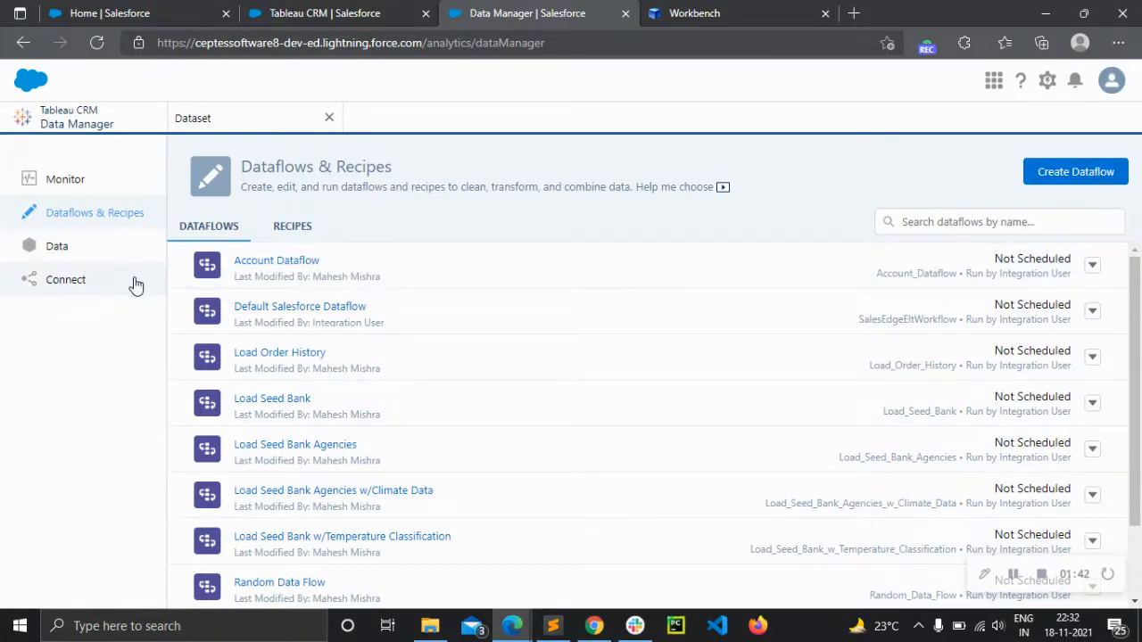
left_click(102, 254)
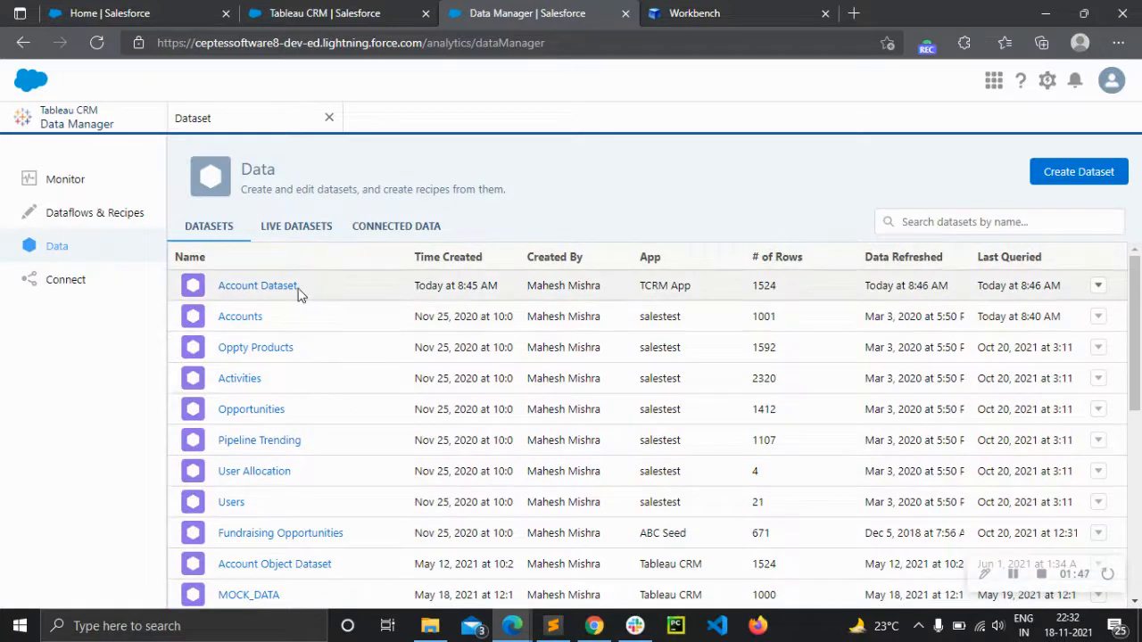
Return to Analytics Studio, view the Account dashboard in TCRM App and close it again
left_click(349, 12)
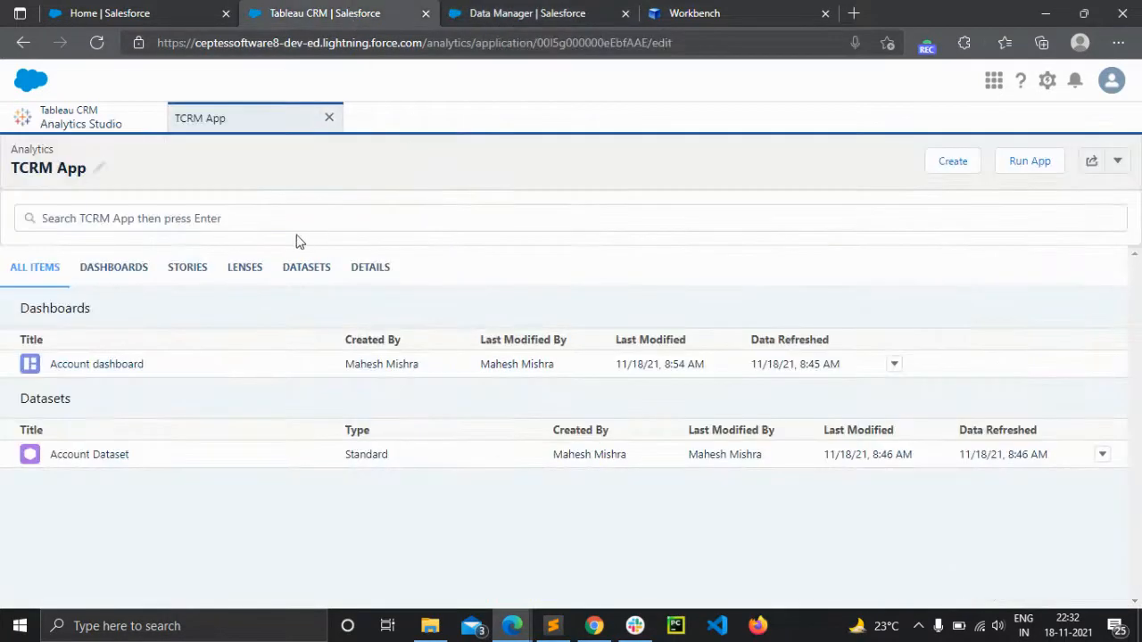
left_click(127, 363)
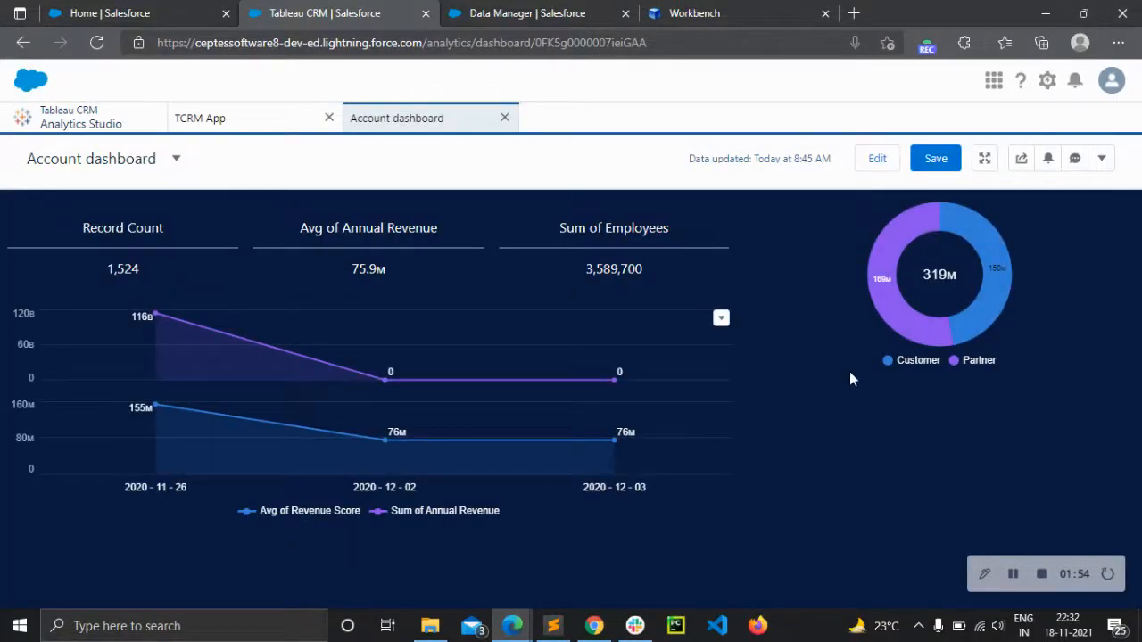
left_click(506, 118)
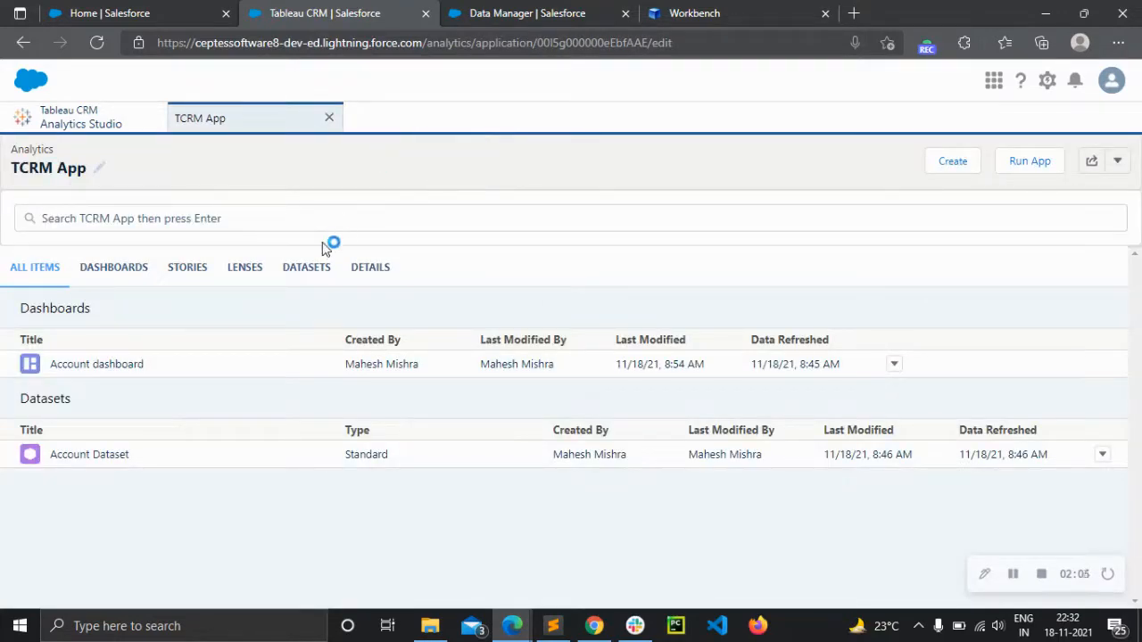
Switch to Workbench, agree to the terms of service and log in with Salesforce
left_click(680, 13)
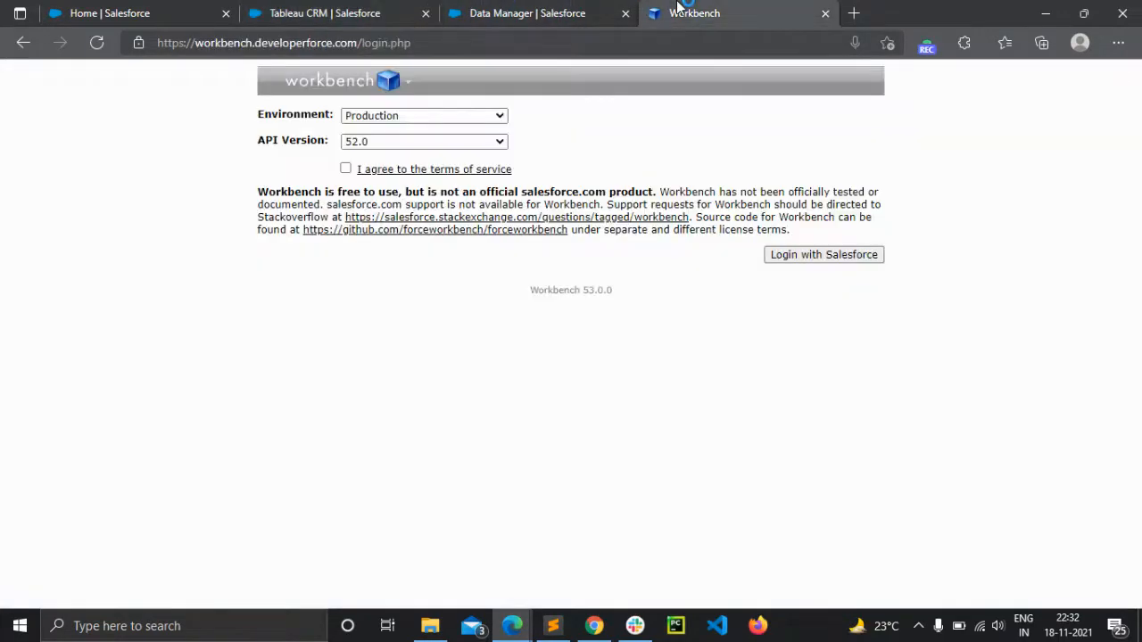
left_click(347, 169)
left_click(810, 255)
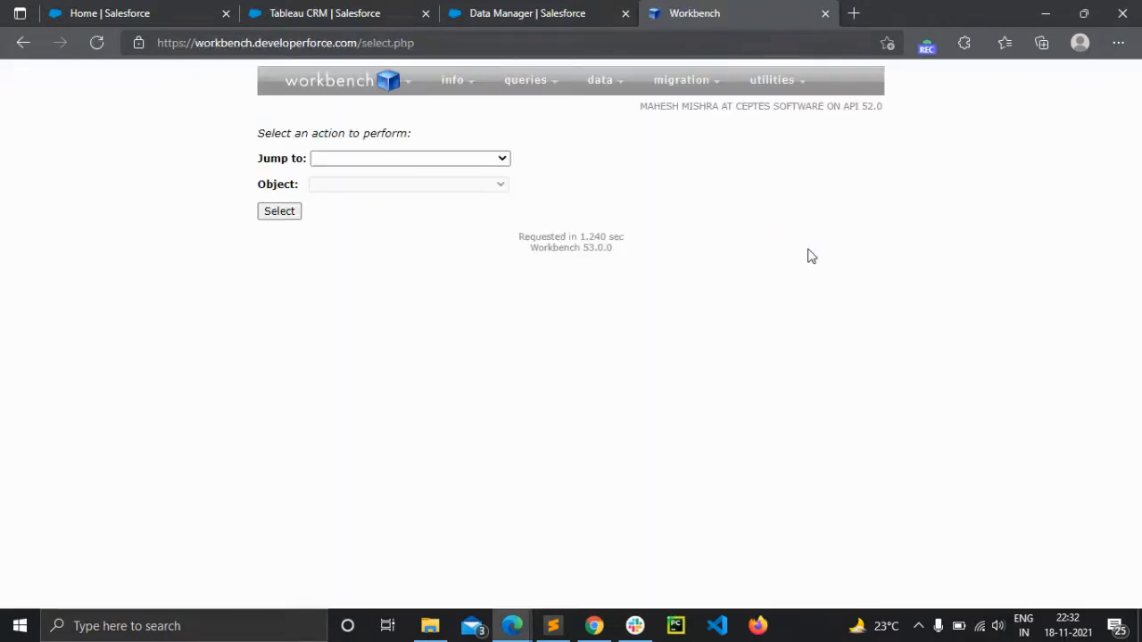
Open the REST Explorer and execute a GET request on /services/data/v52.0/wave
left_click(503, 161)
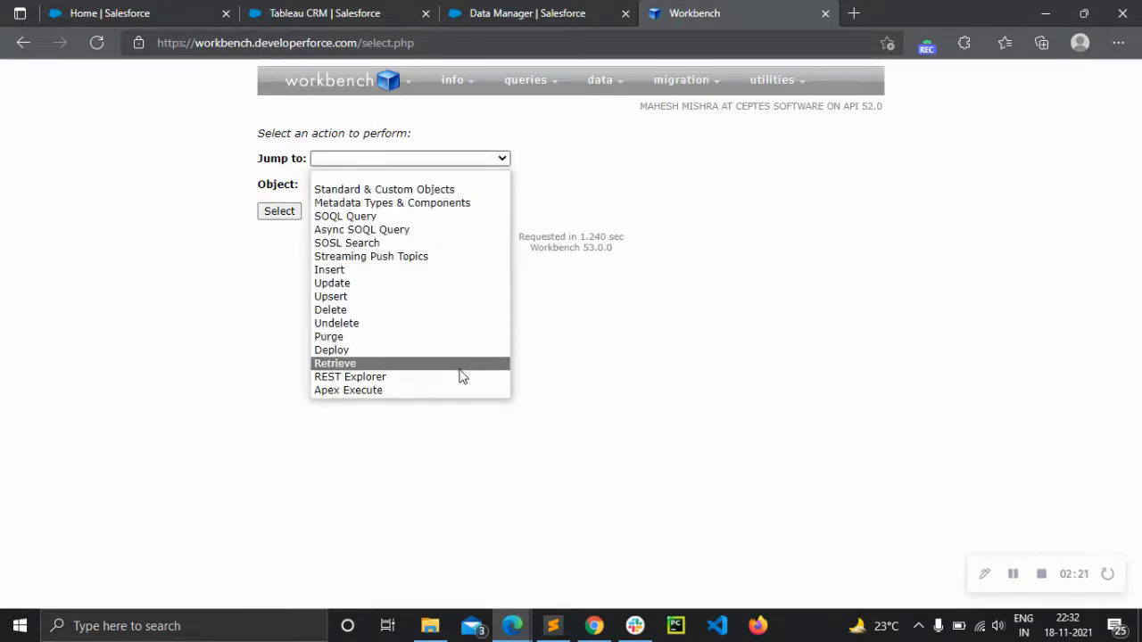
left_click(461, 378)
left_click(294, 216)
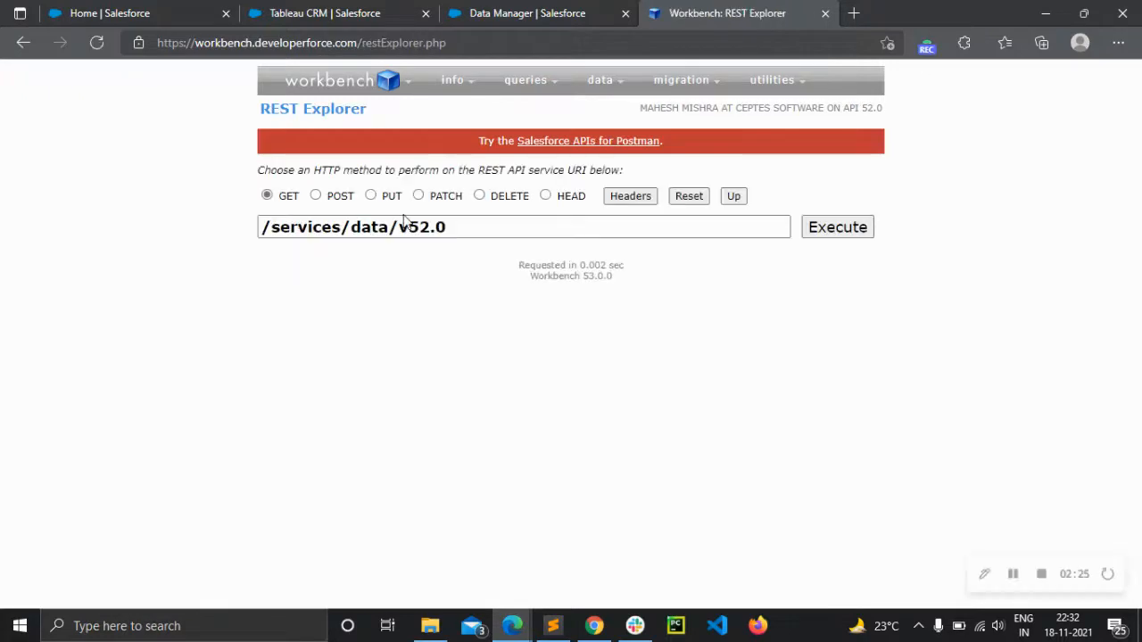
left_click(464, 231)
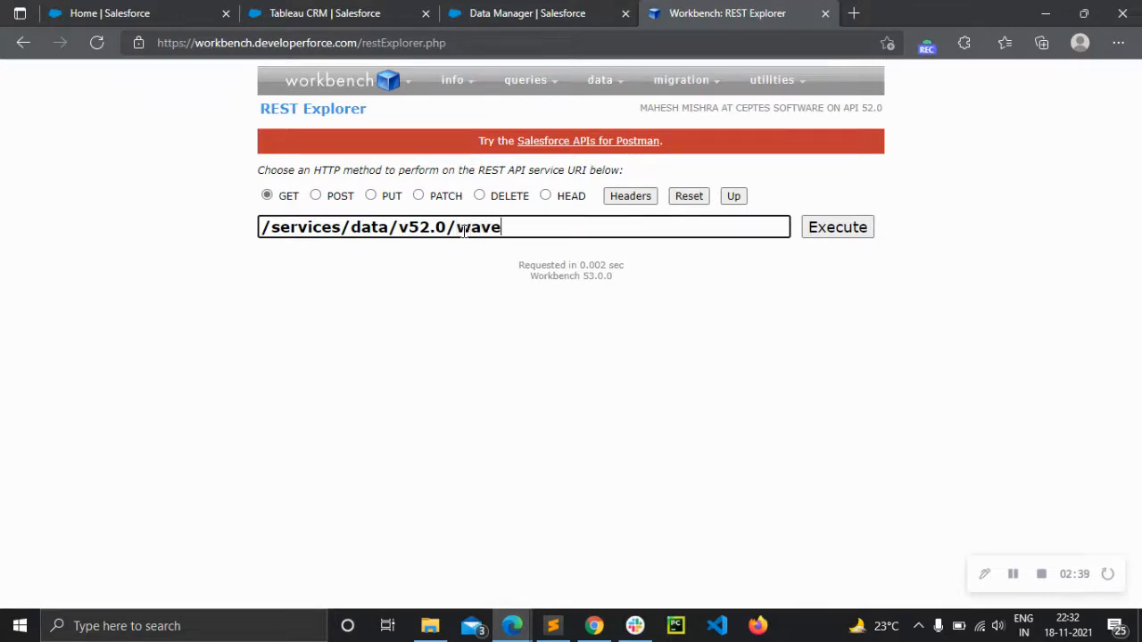
left_click(811, 242)
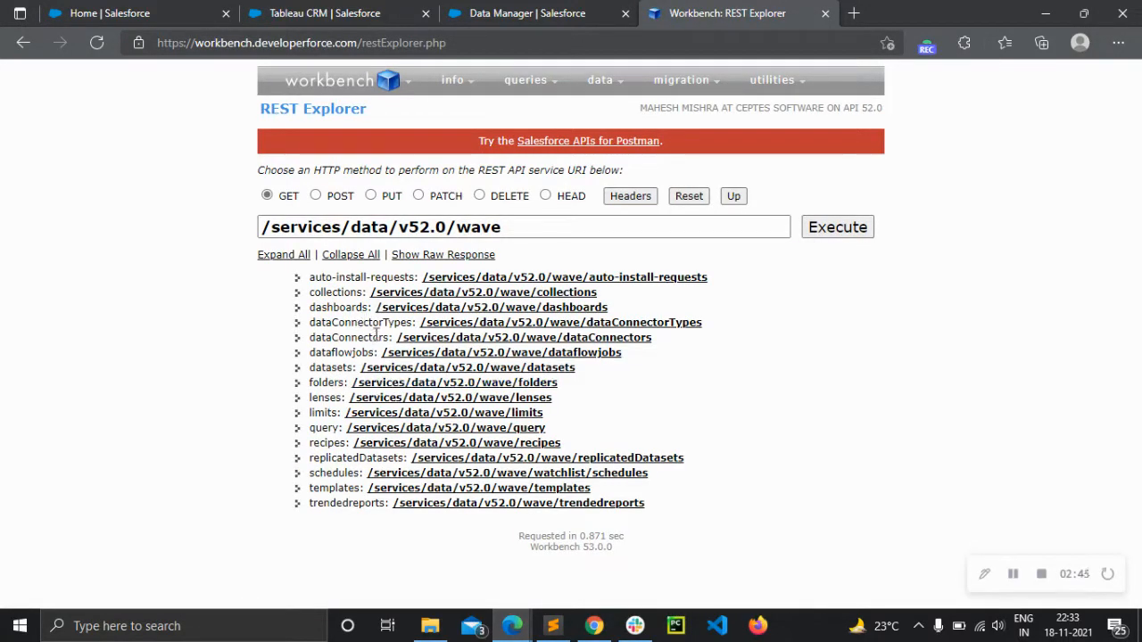
Open the wave folders resource and expand the TCRM_App folder to examine its details
left_click(365, 389)
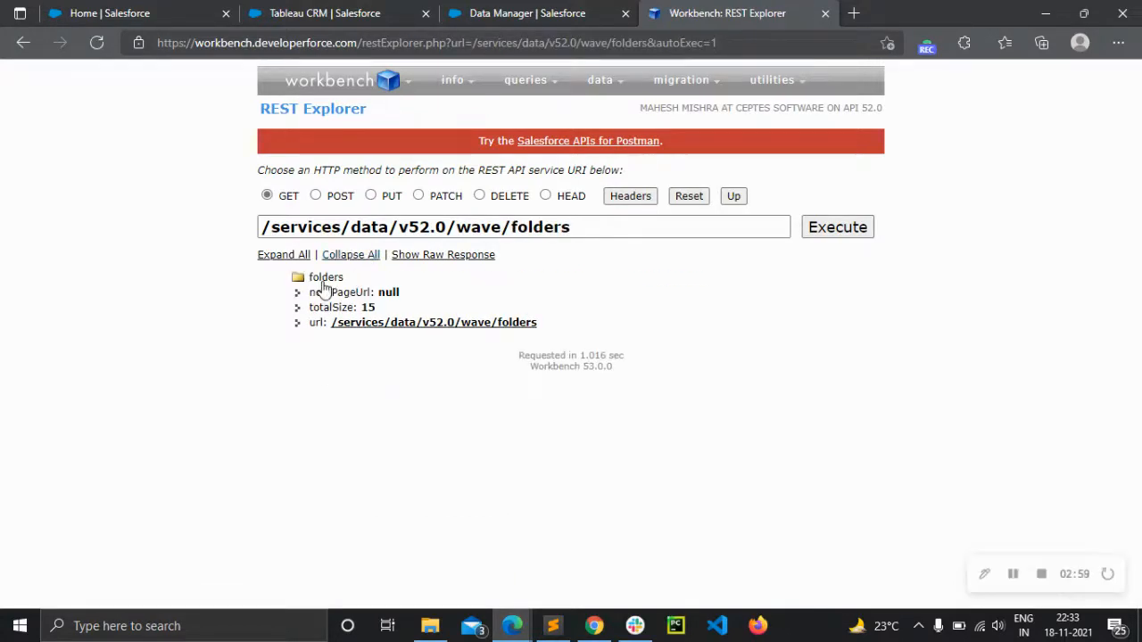
left_click(324, 280)
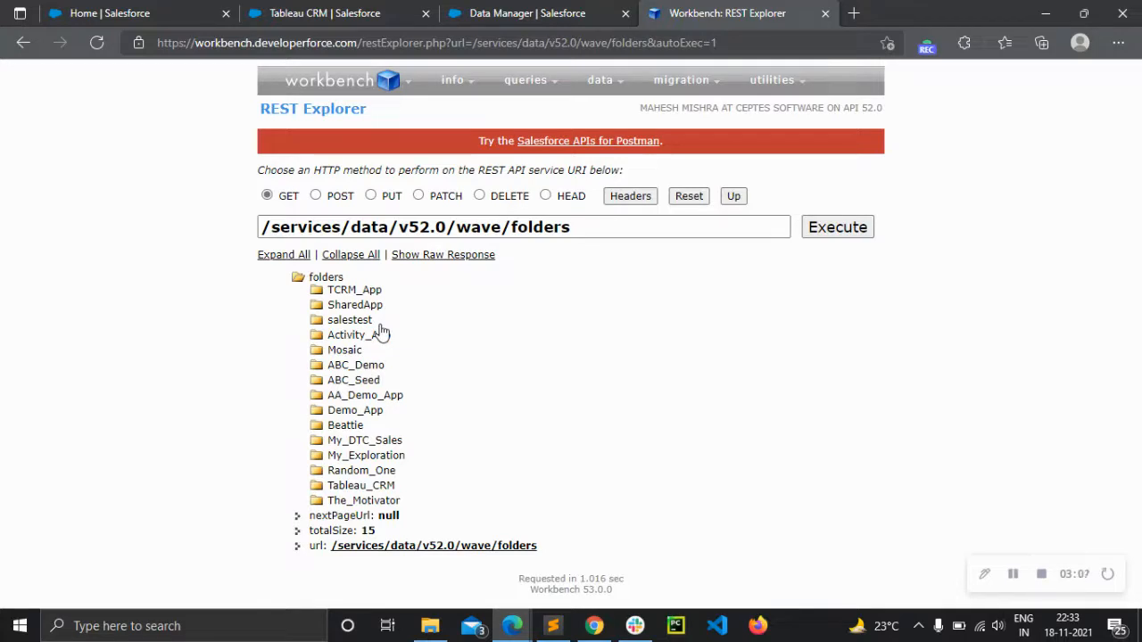
left_click(367, 292)
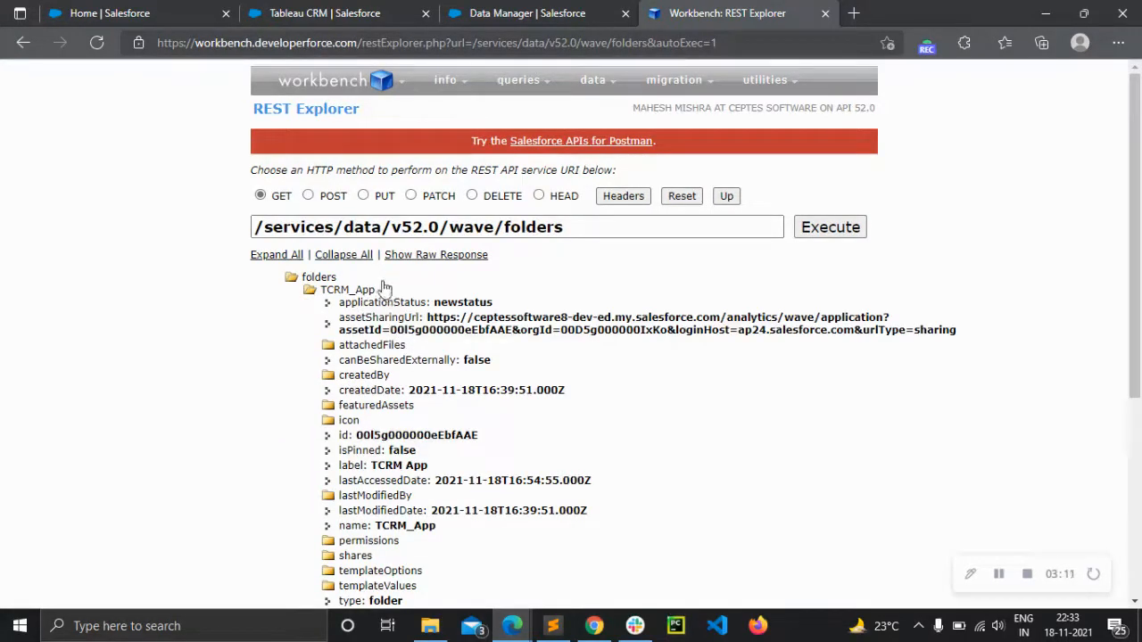
scroll(459, 455, "down", 2)
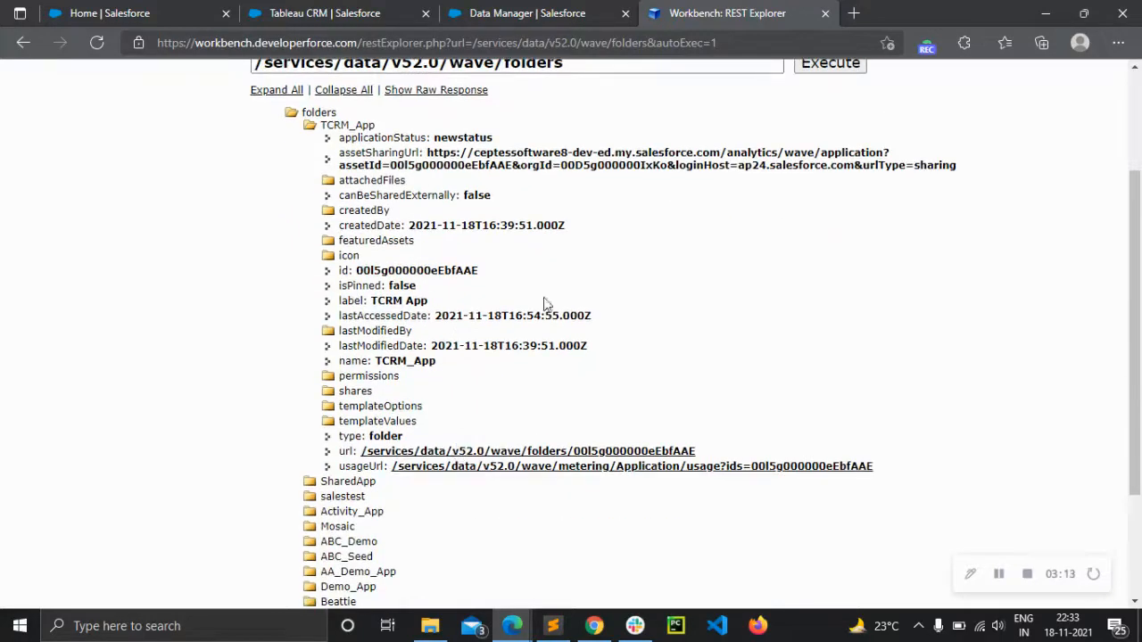
scroll(471, 324, "up", 1)
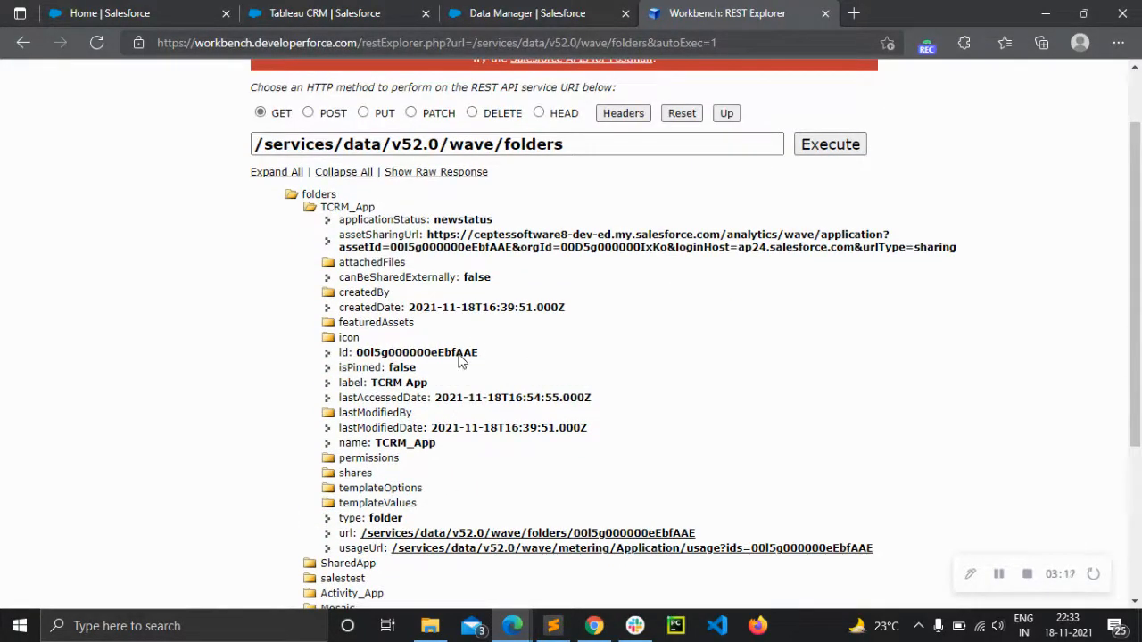
Copy the TCRM_App folder's id and replace the folderSource id with it in the JSON snippet in Sublime Text
double_click(459, 355)
left_click(445, 355)
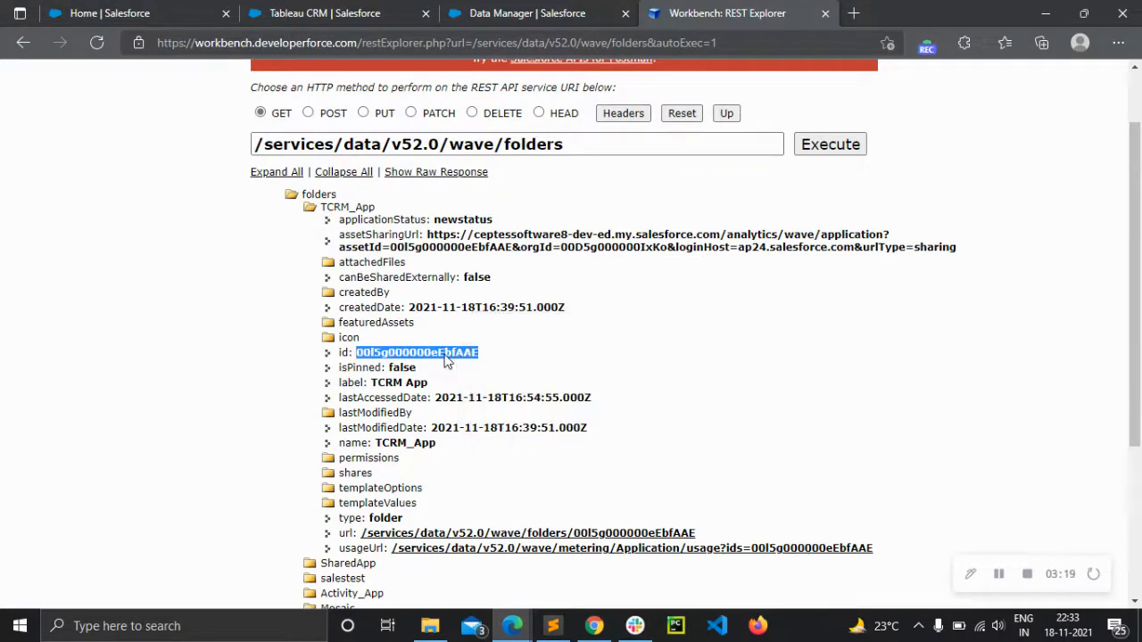
double_click(446, 353)
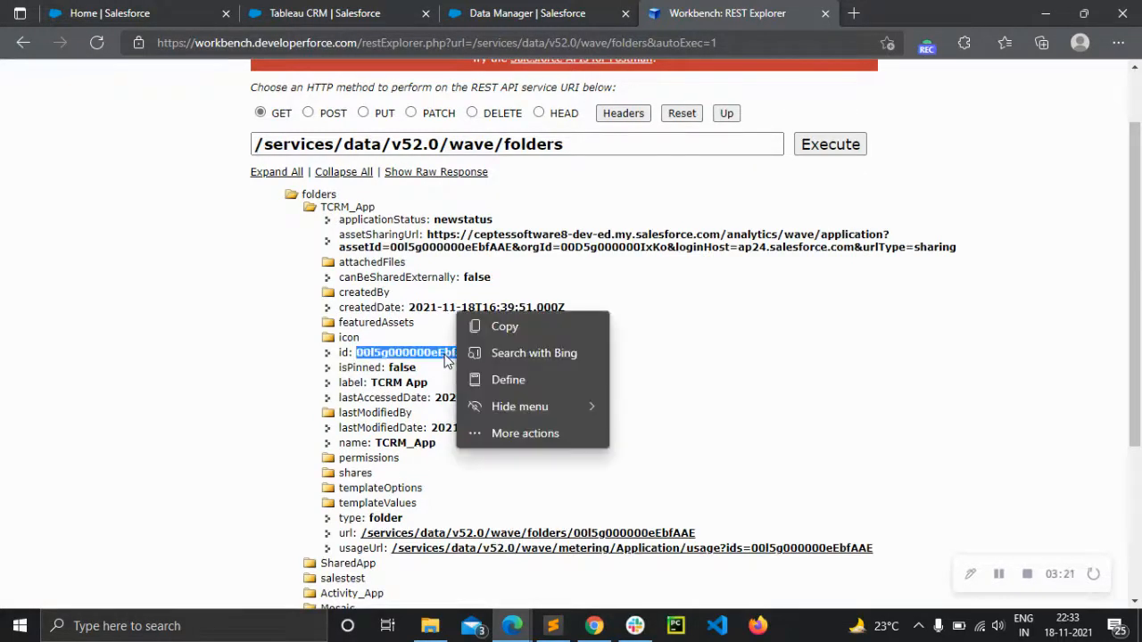
left_click(485, 332)
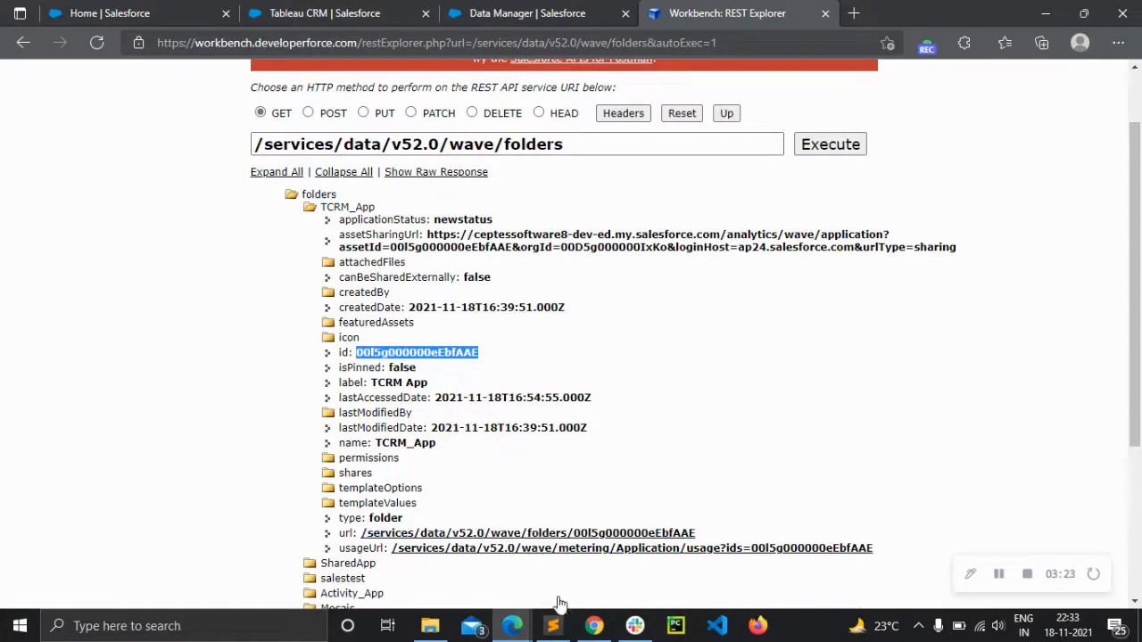
left_click(553, 625)
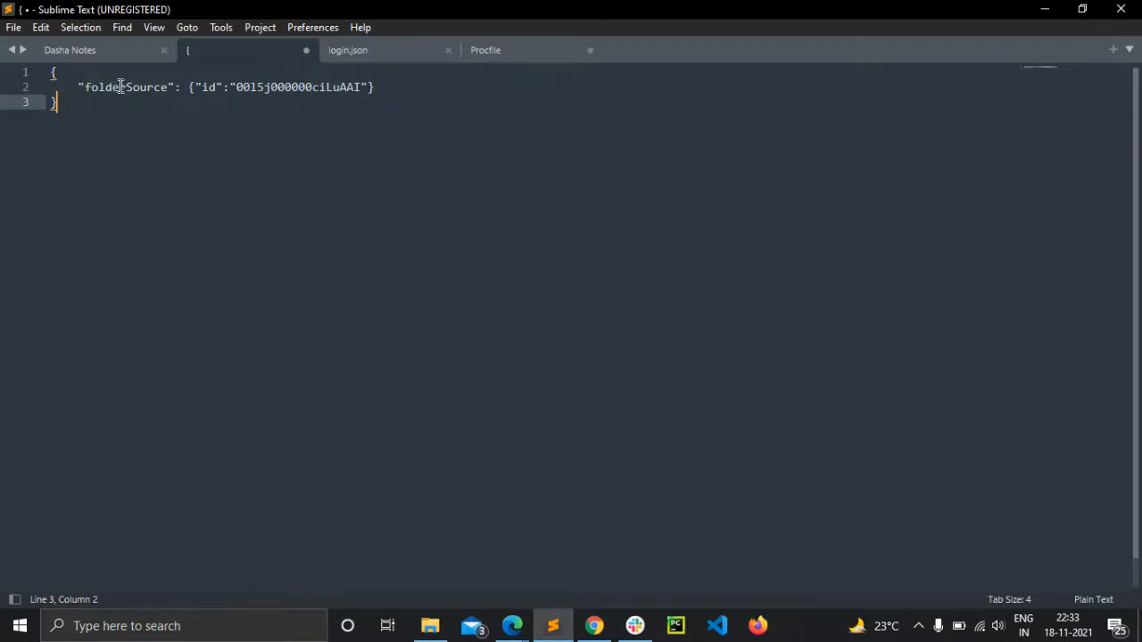
double_click(258, 86)
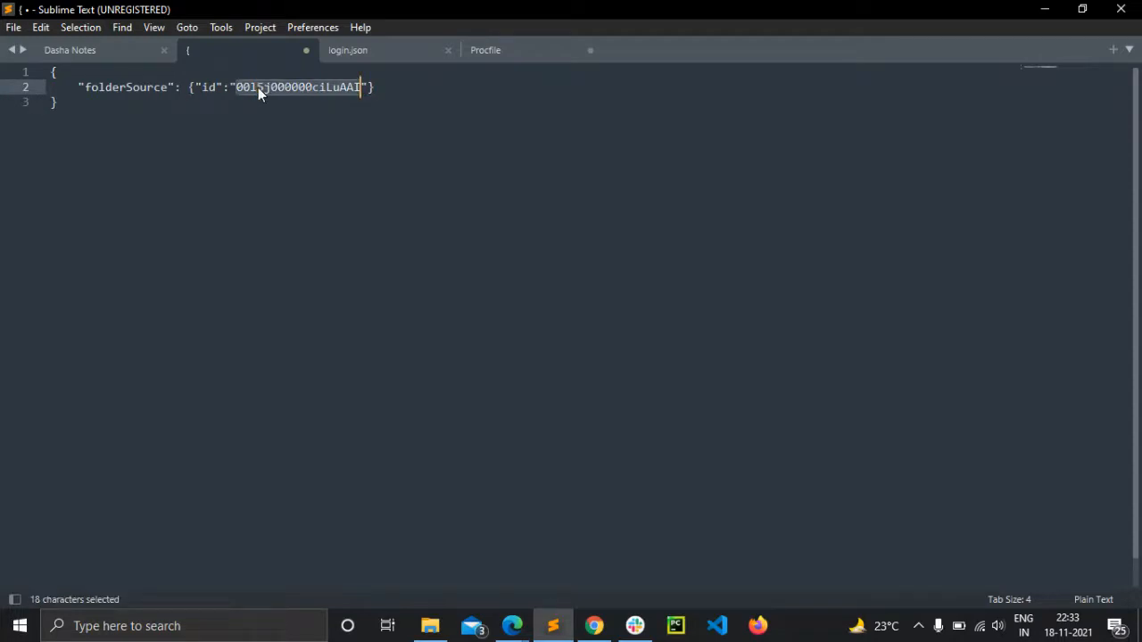
key("ctrl+v")
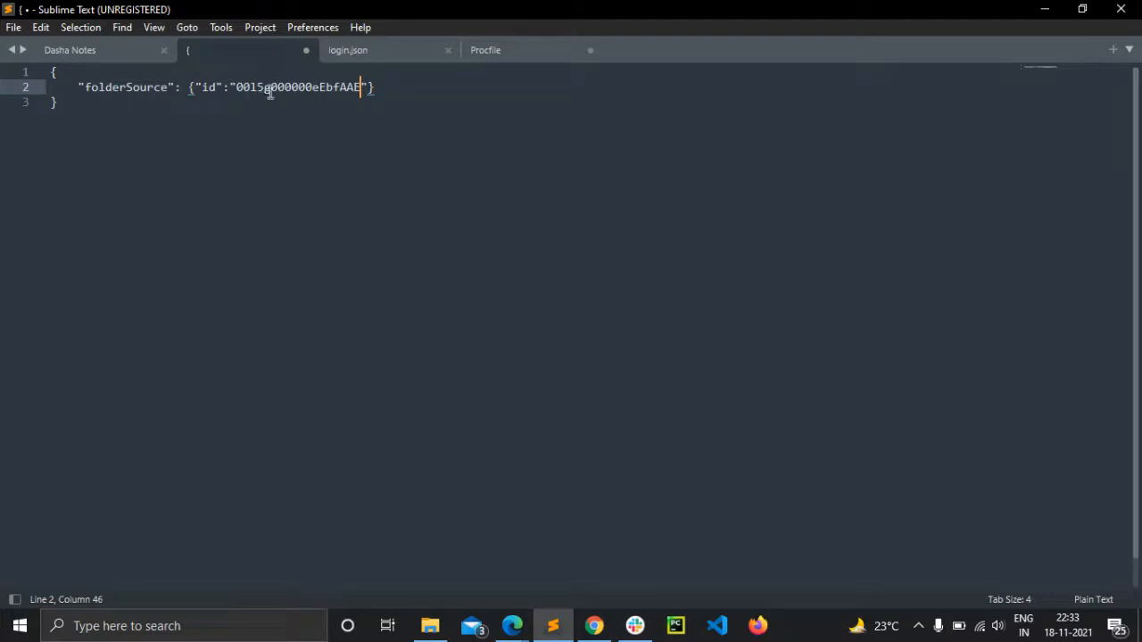
Return to Workbench in Edge, shorten the service URI to /services/data/v52.0/wave and execute the GET request
left_click(515, 628)
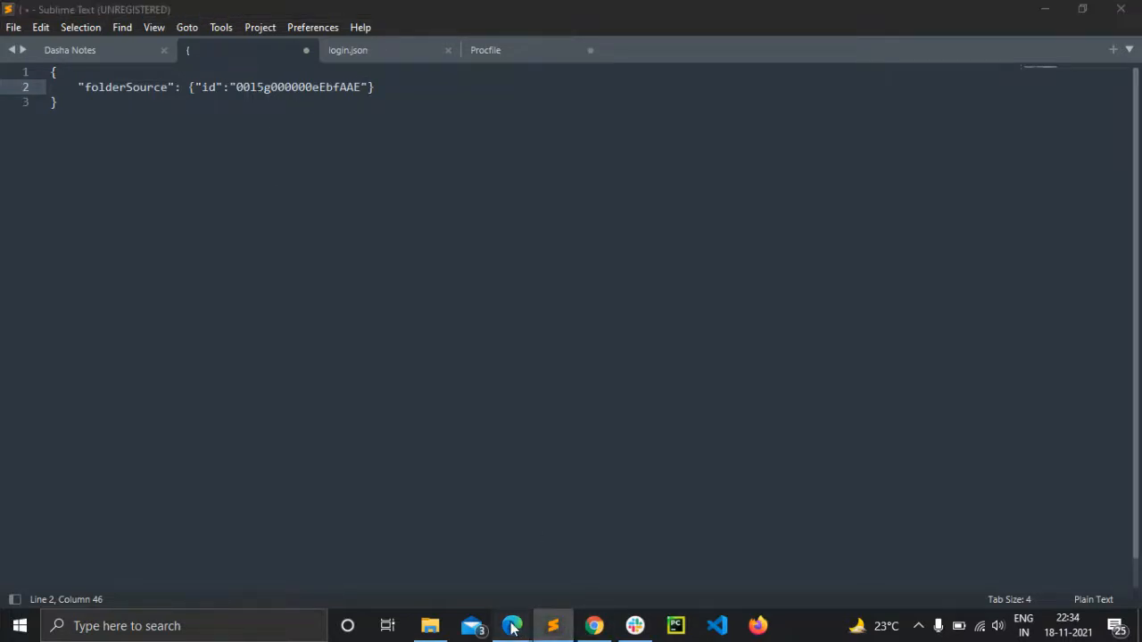
left_click(522, 544)
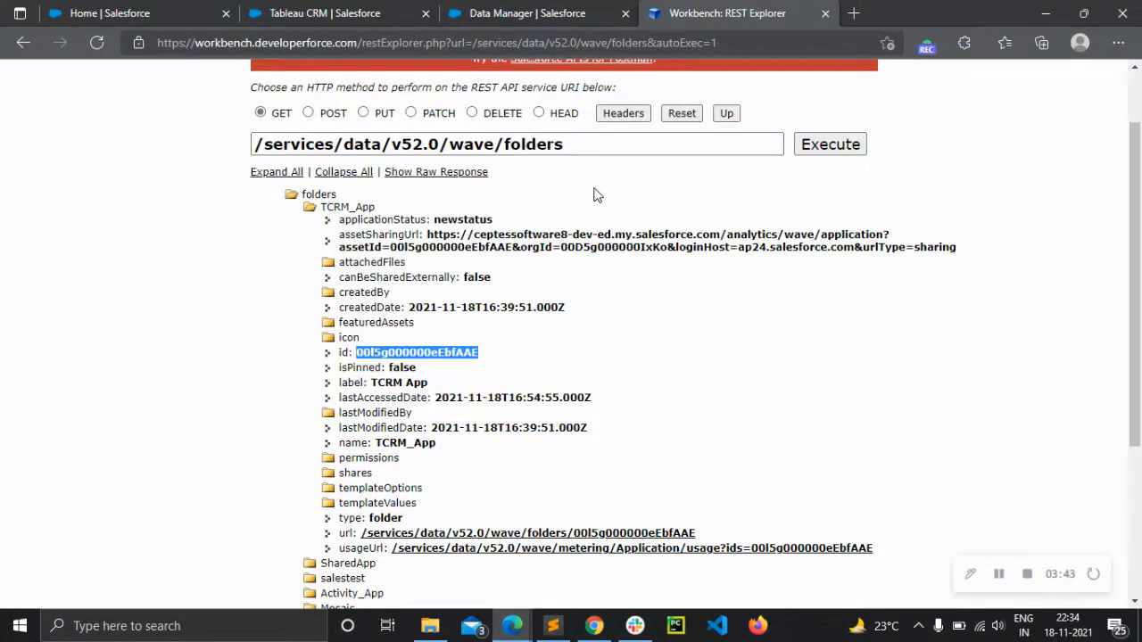
left_click(596, 194)
left_click(562, 147)
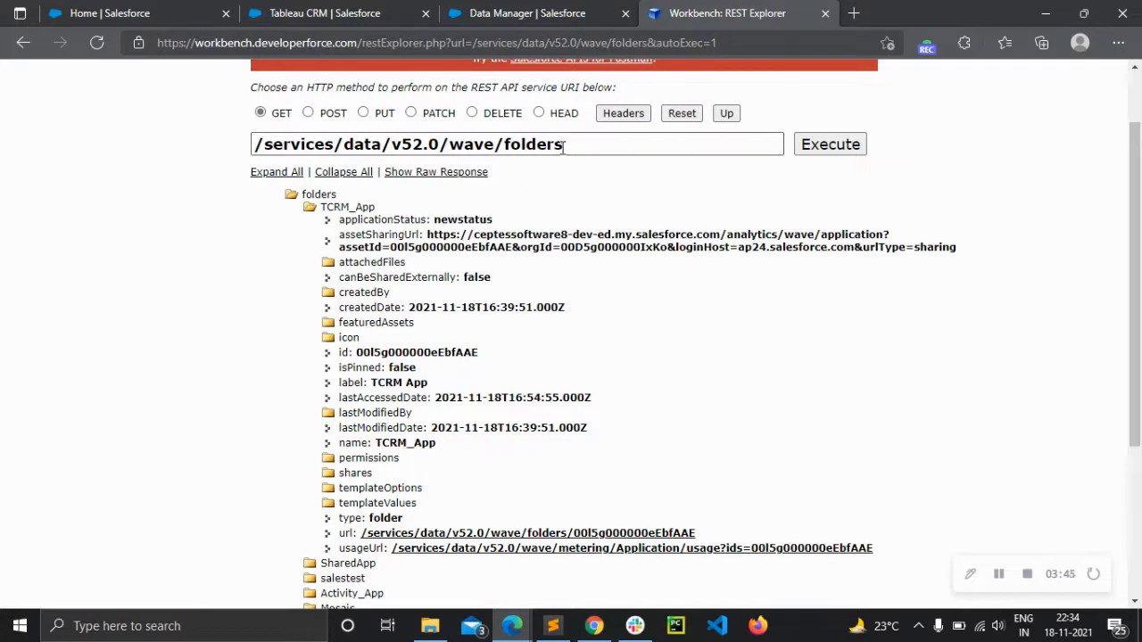
left_click_drag(562, 147, 496, 147)
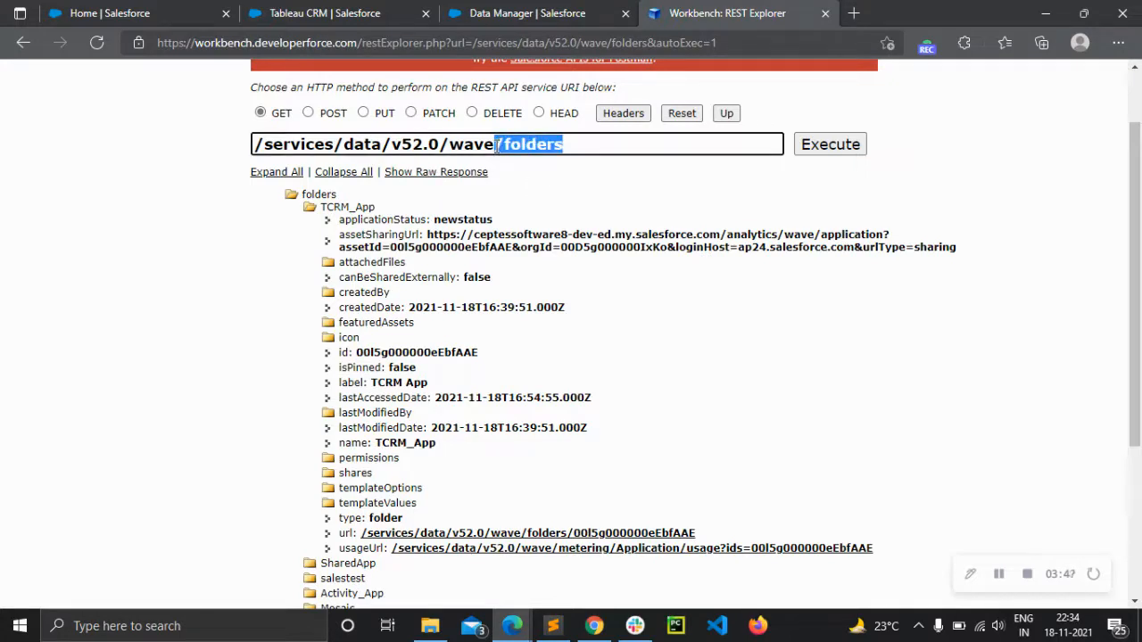
key("BackSpace")
left_click(832, 150)
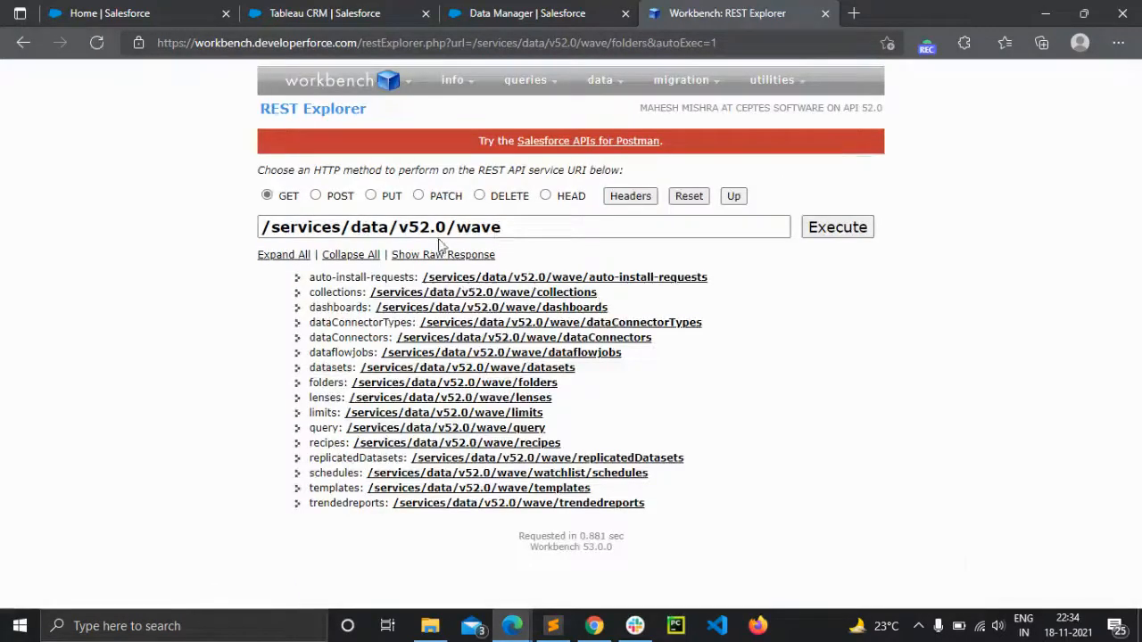
Open the wave templates resource, expand its templates list and set the HTTP method to POST
left_click(316, 195)
scroll(403, 486, "down", 1)
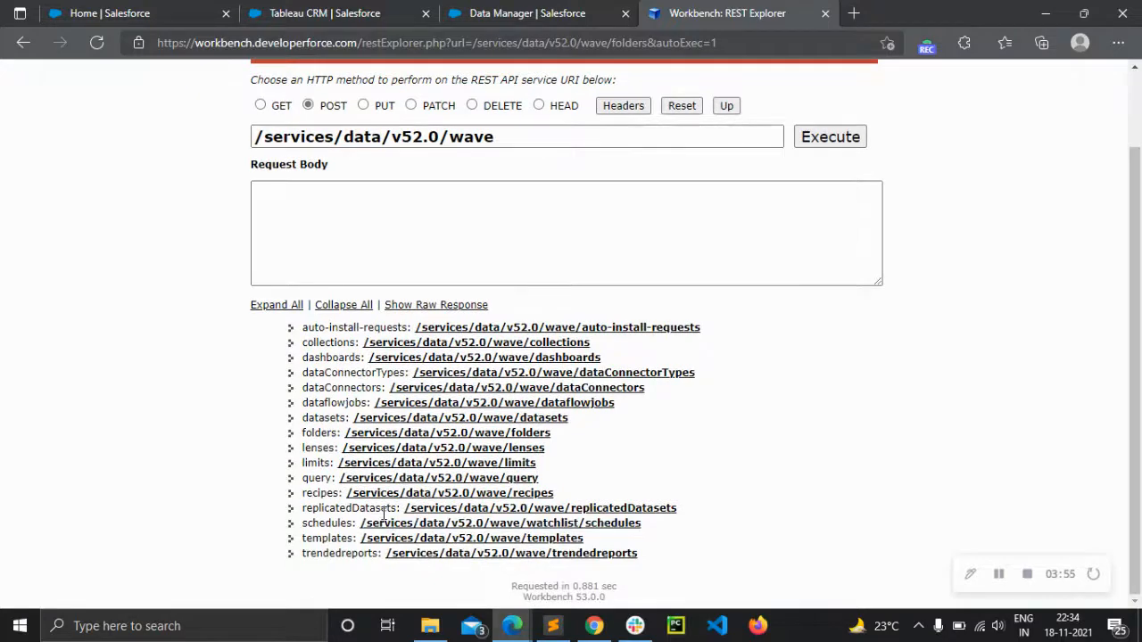
left_click(389, 541)
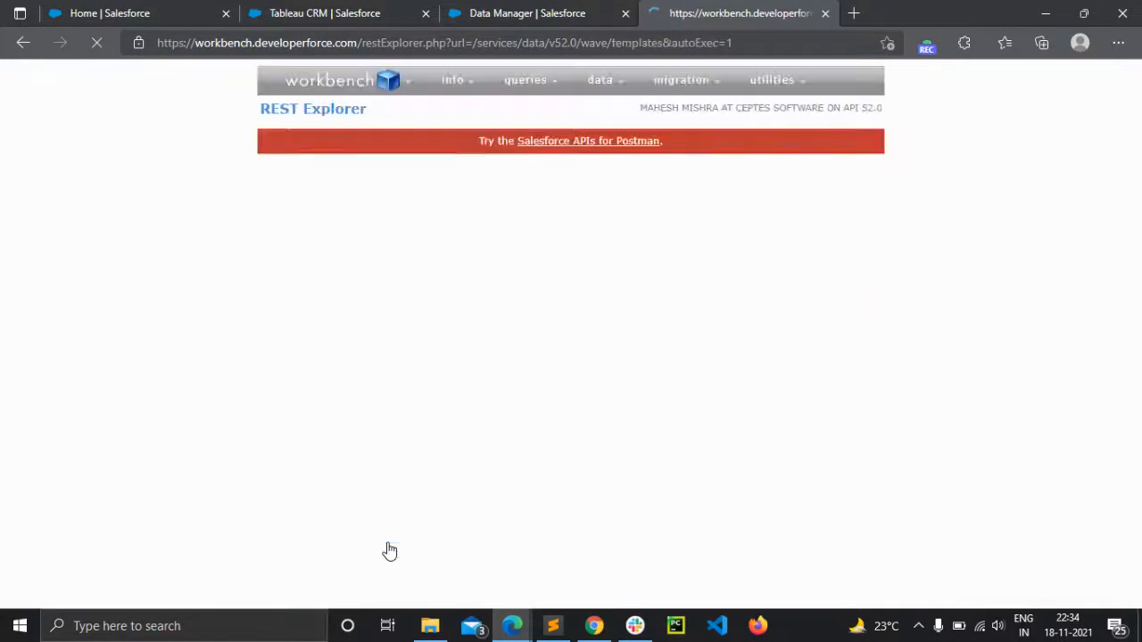
left_click(342, 280)
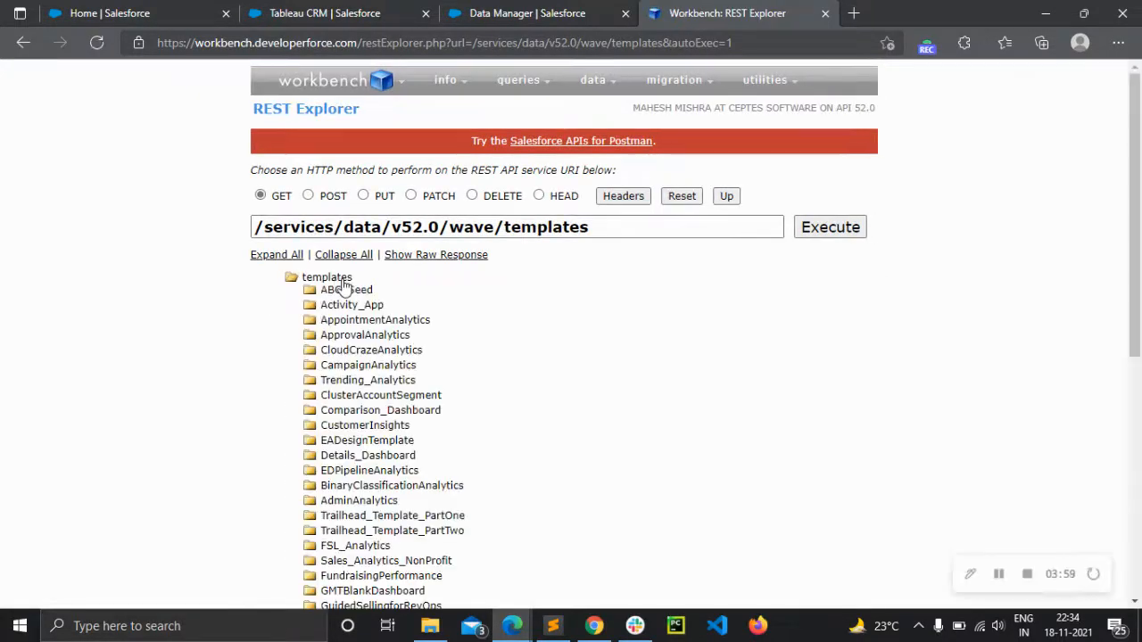
left_click(308, 195)
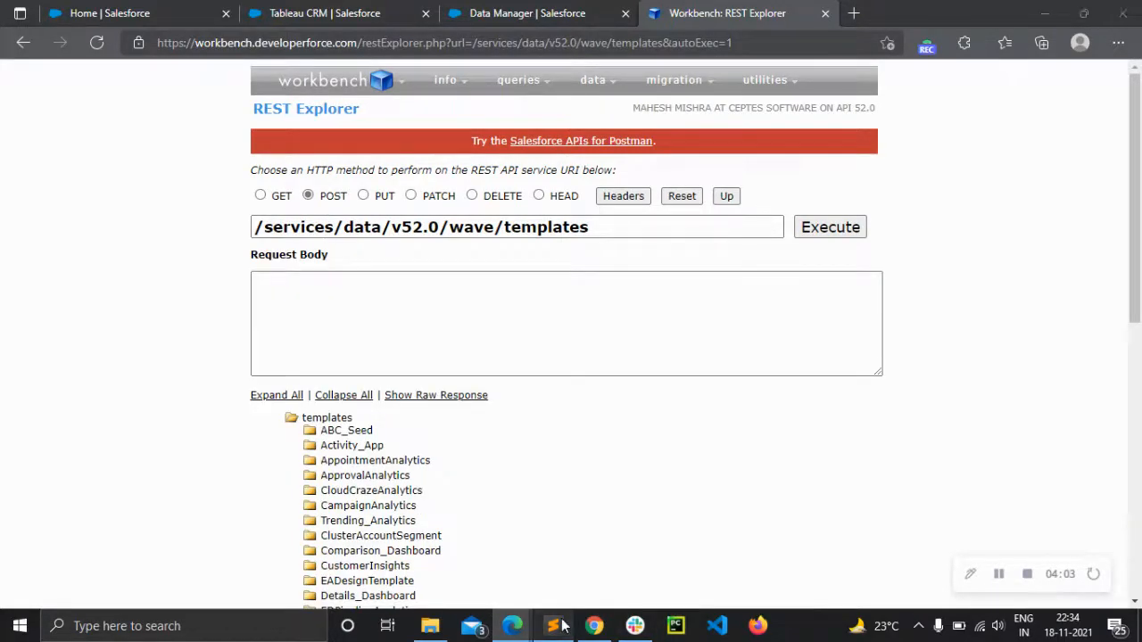
Copy the whole folderSource JSON from Sublime Text and paste it as the request body in the REST Explorer
left_click(553, 626)
left_click(167, 139)
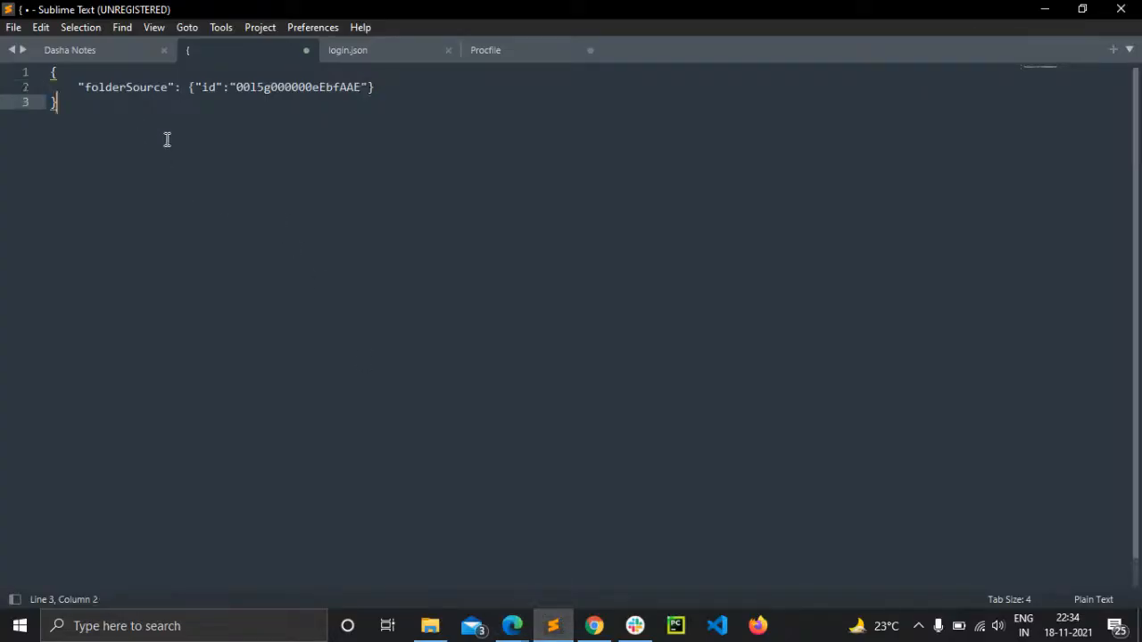
key("ctrl+a")
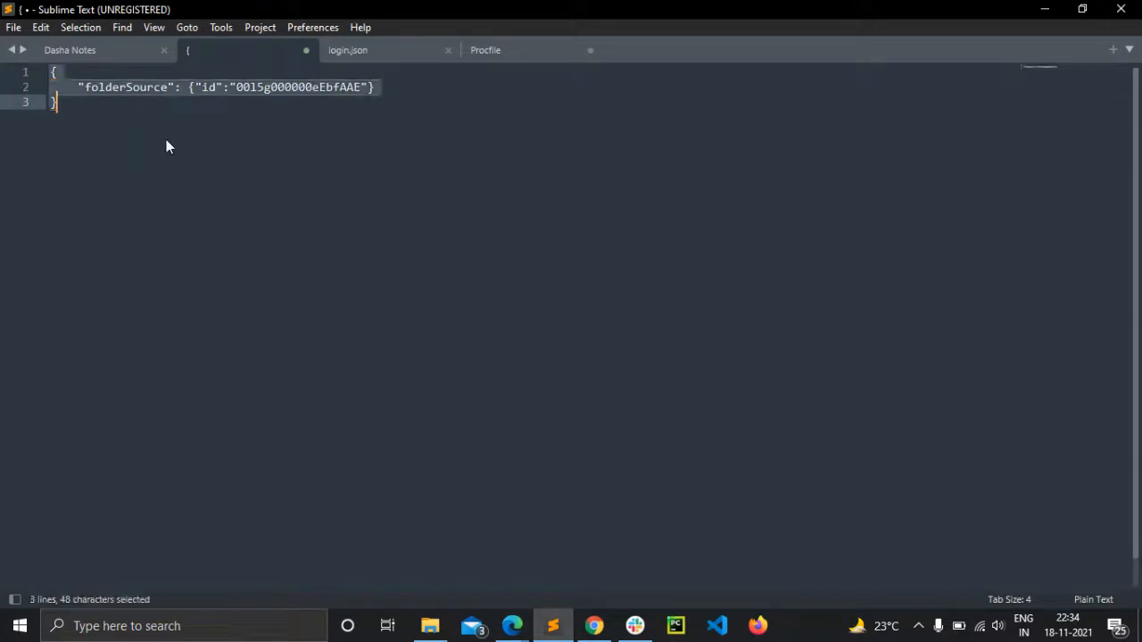
key("ctrl+c")
left_click(602, 522)
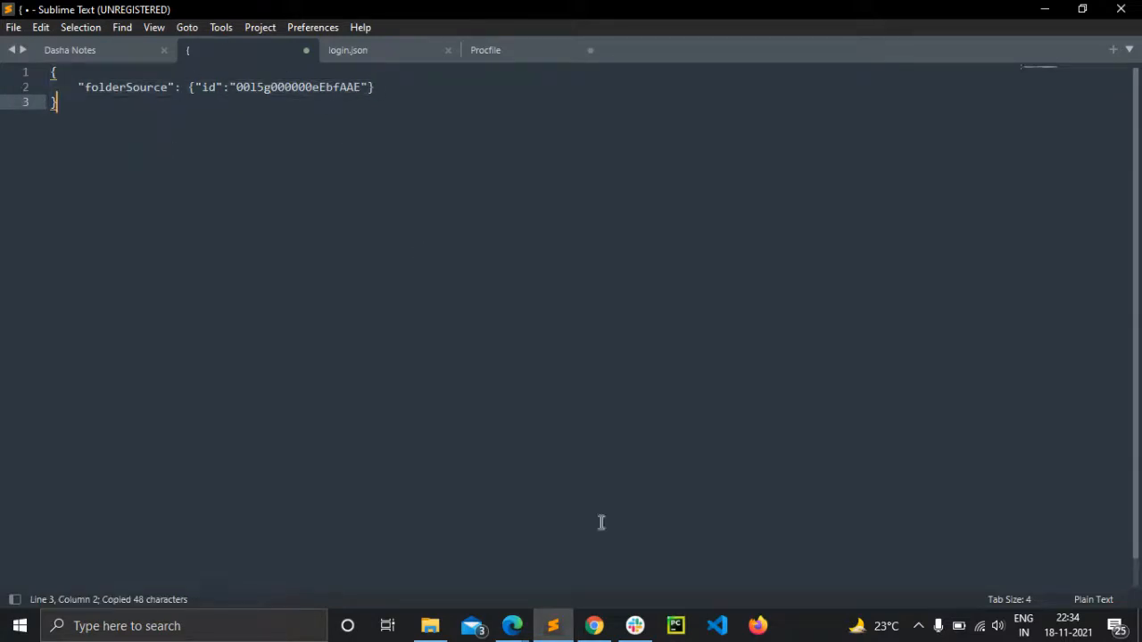
mouse_move(510, 622)
left_click(472, 571)
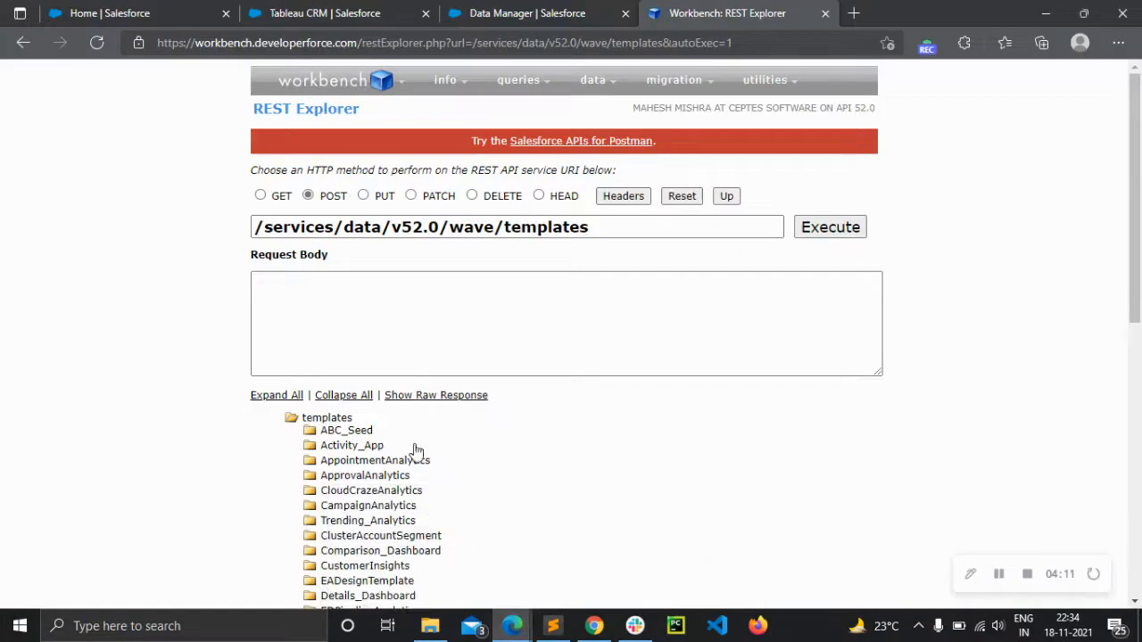
left_click(425, 302)
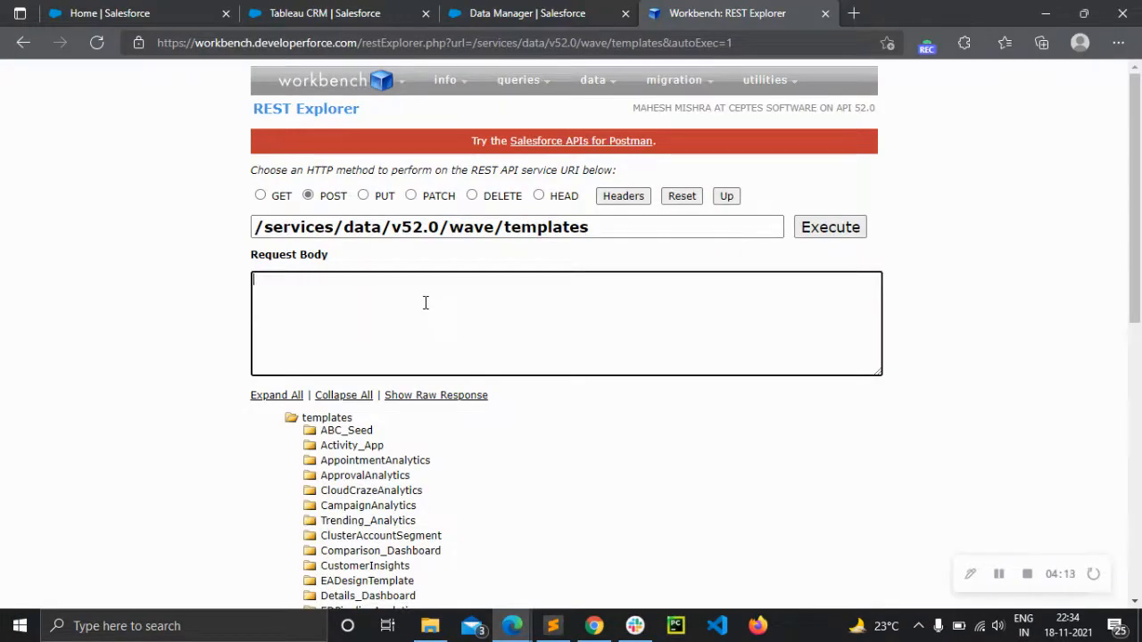
key("ctrl+v")
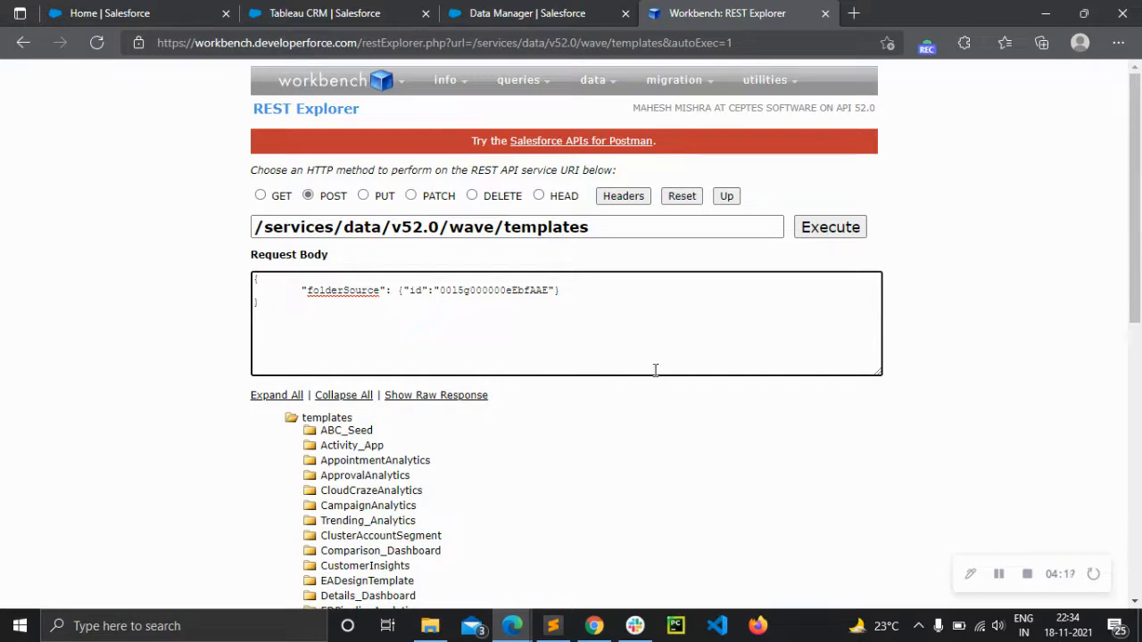
Look through the existing templates, execute the POST request on /services/data/v52.0/wave/templates and review the response
scroll(610, 352, "down", 1)
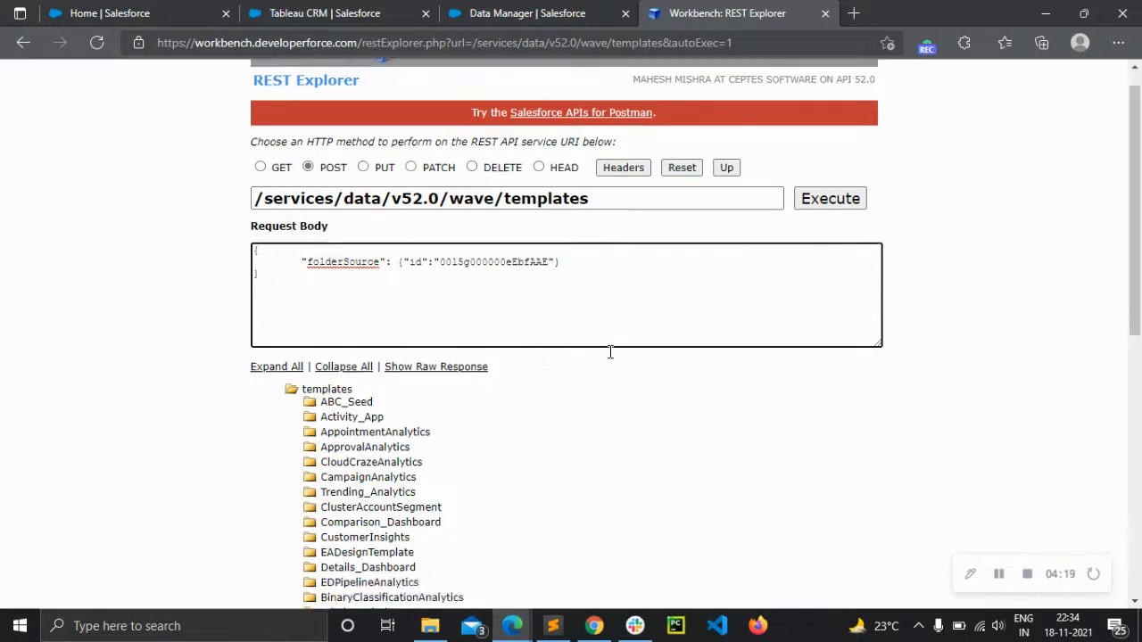
scroll(610, 352, "down", 10)
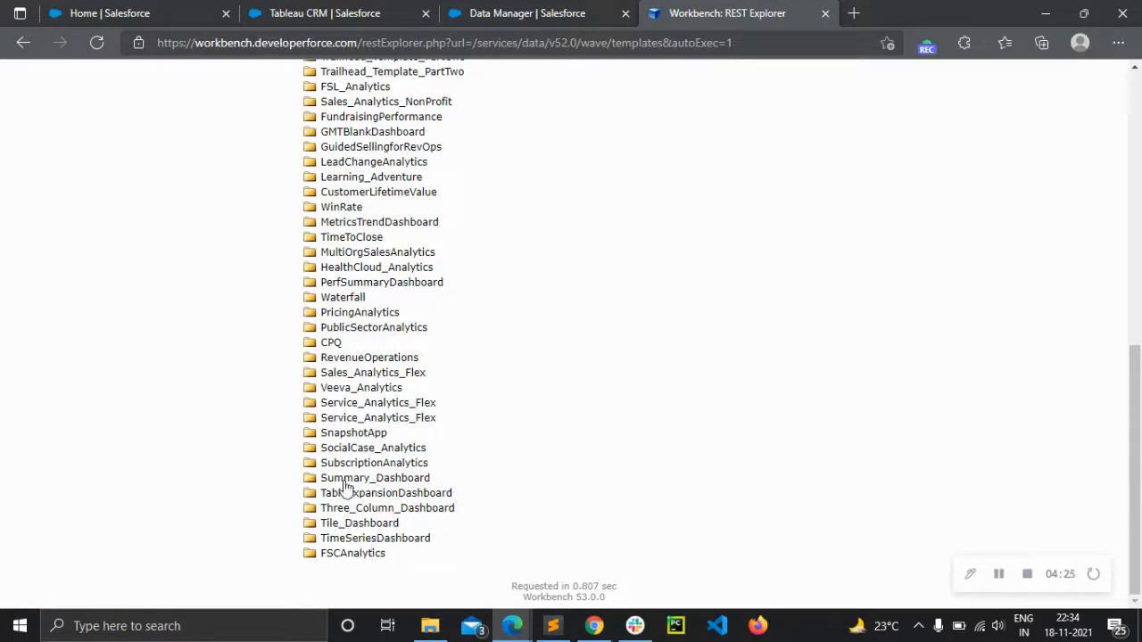
scroll(351, 538, "up", 7)
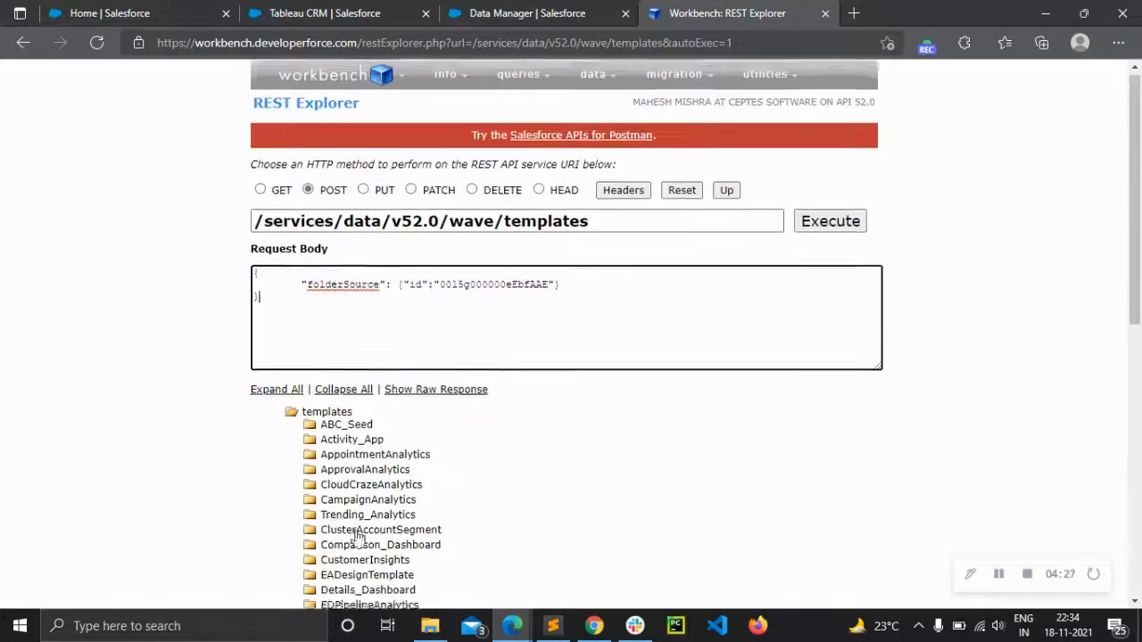
left_click(830, 228)
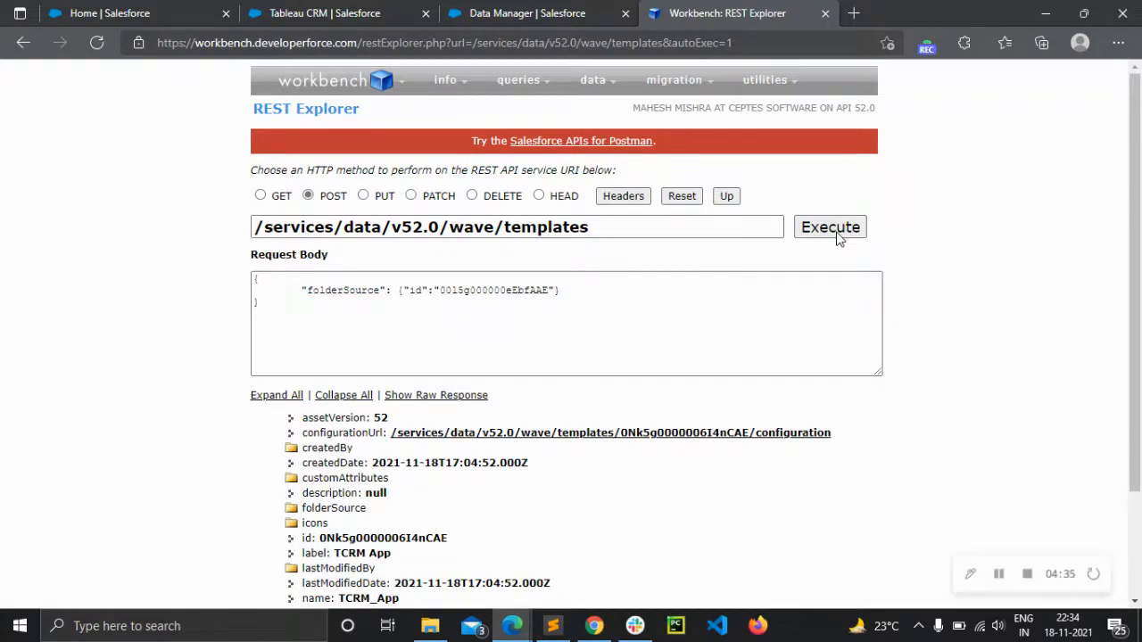
scroll(600, 420, "down", 2)
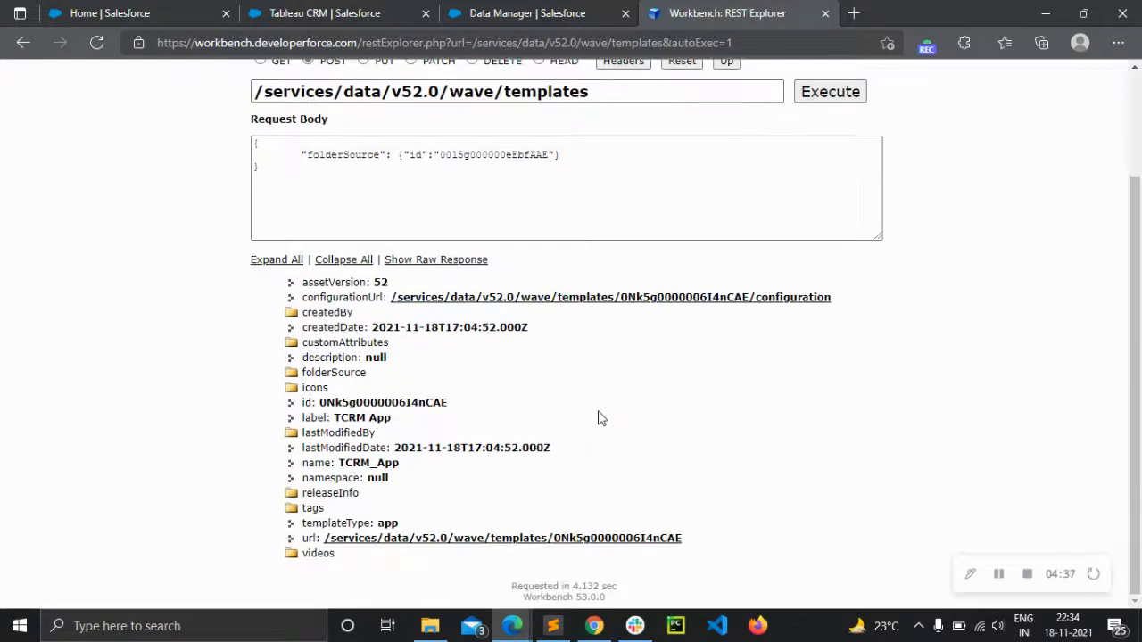
scroll(600, 418, "up", 2)
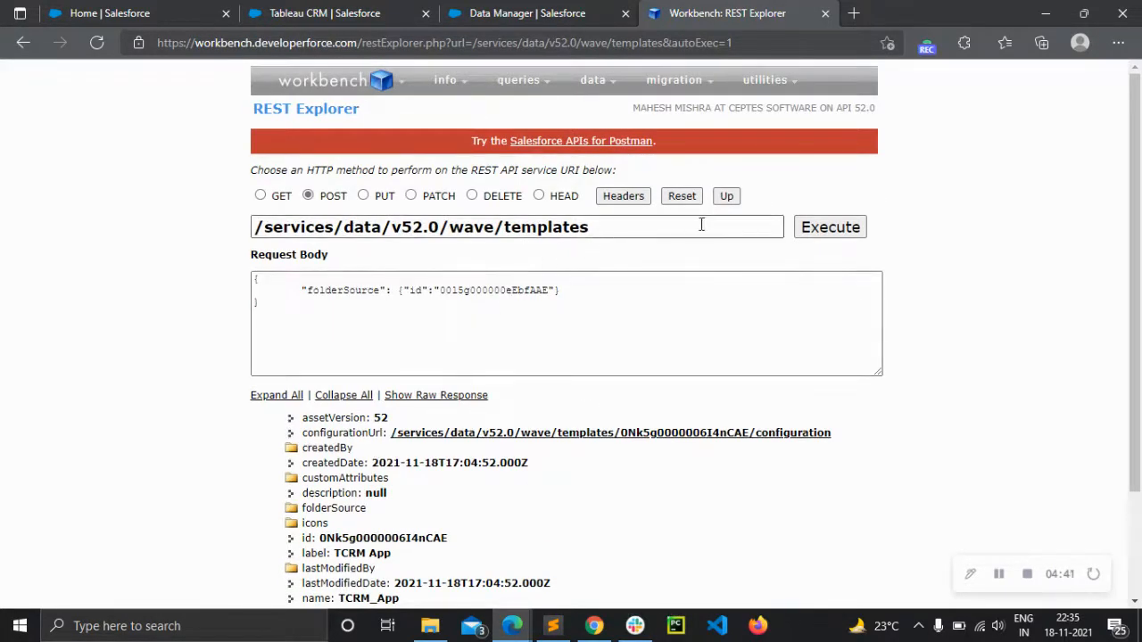
Execute a GET request on /services/data/v52.0/wave/templates and check the expanded templates list for TCRM_App
left_click(289, 204)
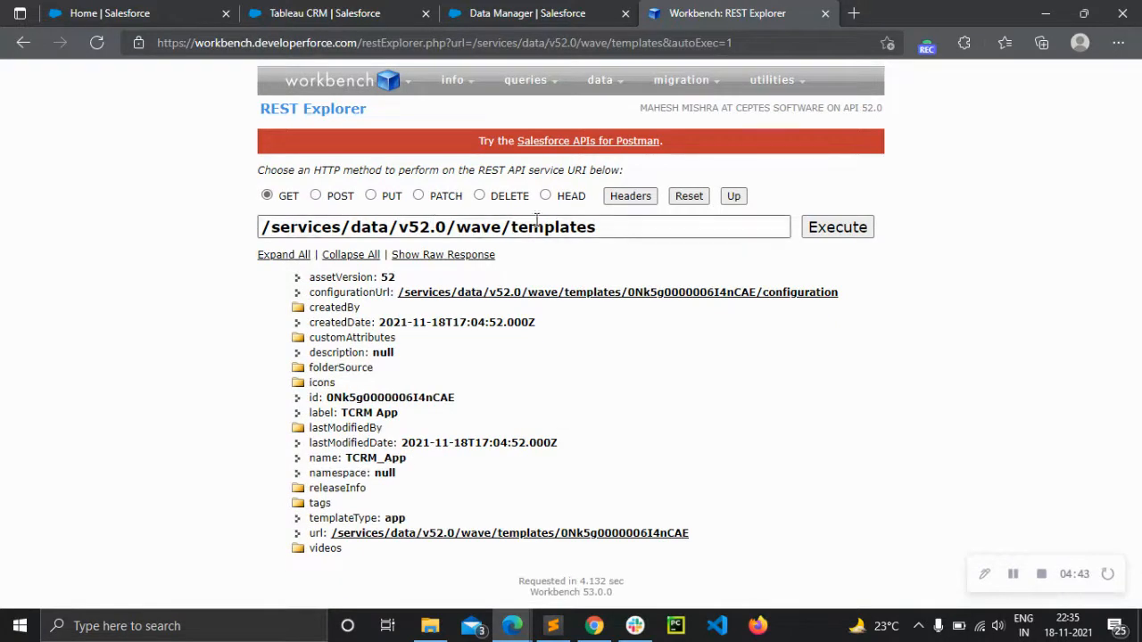
left_click(839, 228)
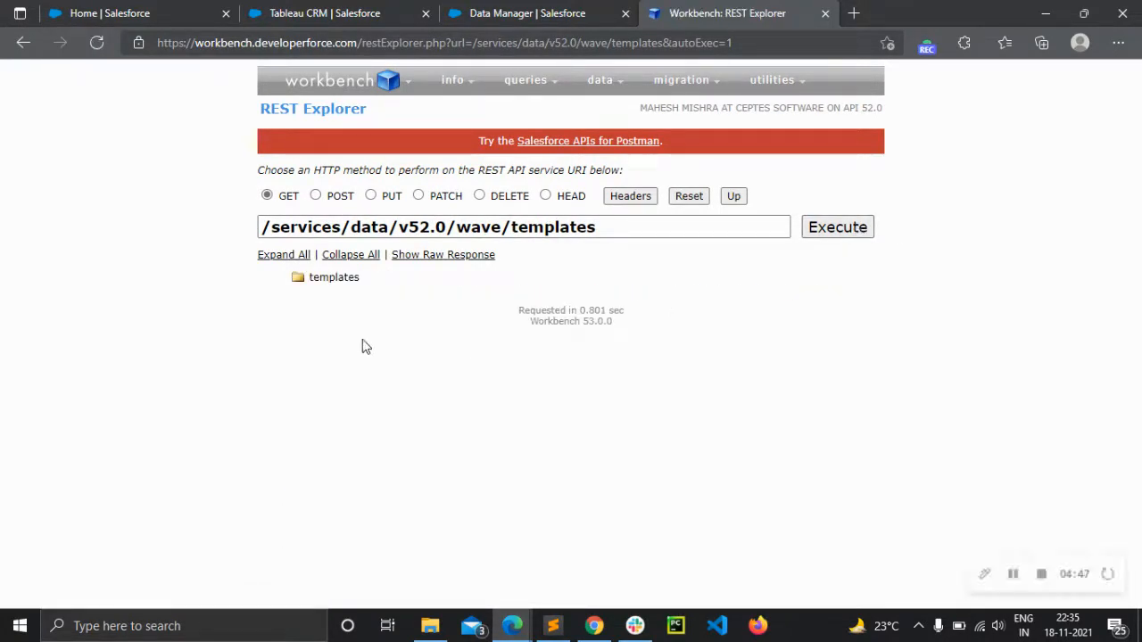
left_click(342, 278)
scroll(457, 401, "down", 1)
scroll(457, 402, "down", 5)
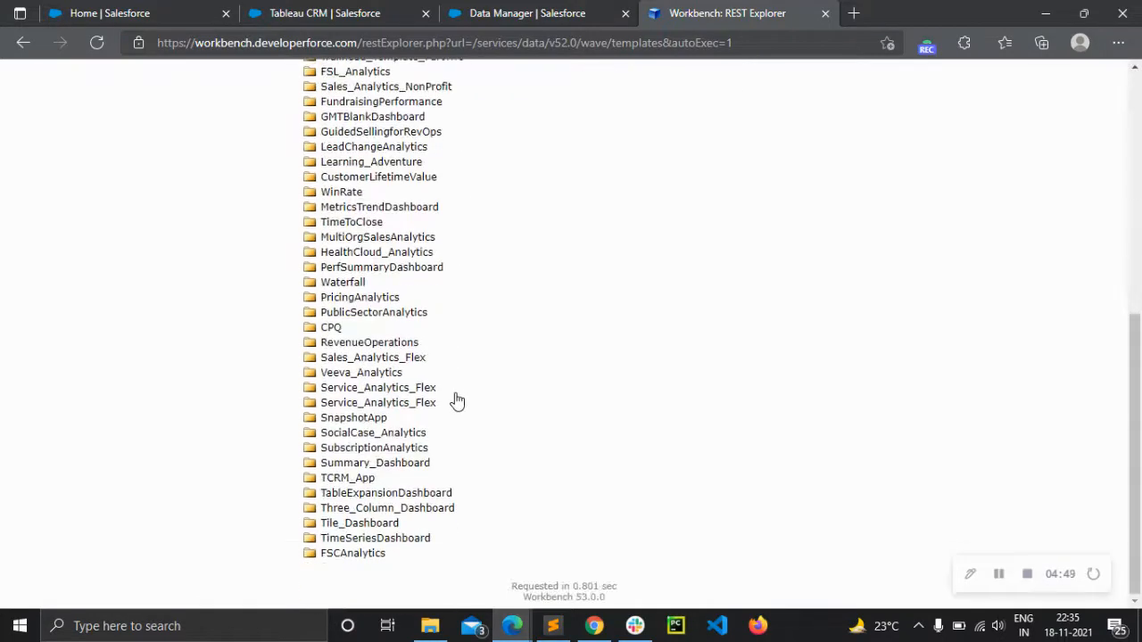
Expand the TCRM_App template's details in the response, and reload the TCRM App page in Tableau CRM to check its template
left_click(329, 480)
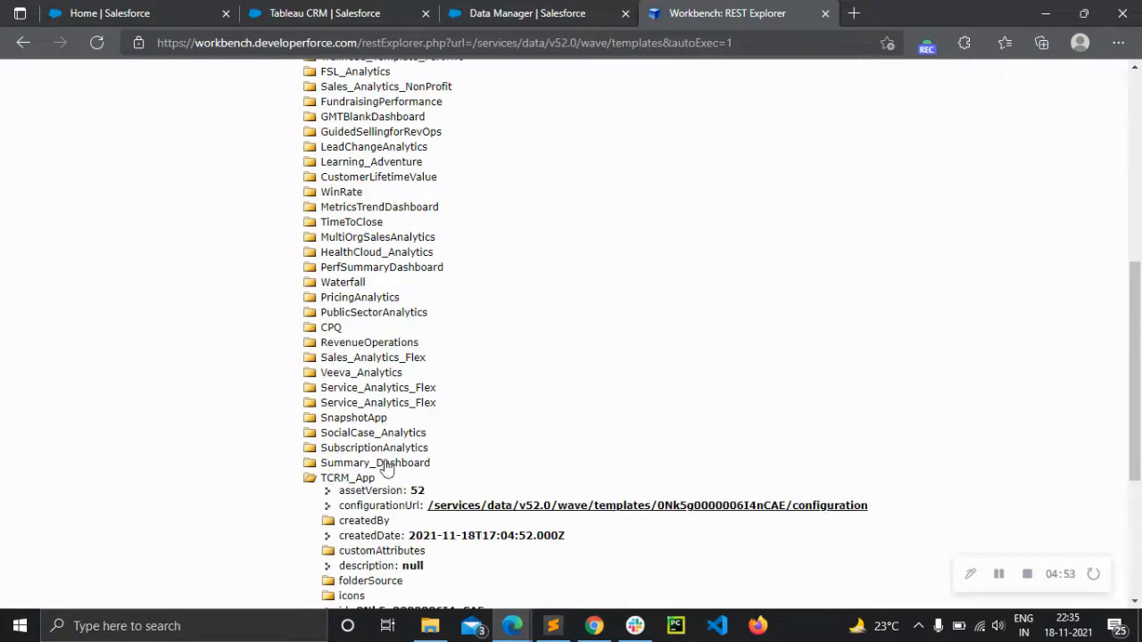
scroll(472, 418, "down", 3)
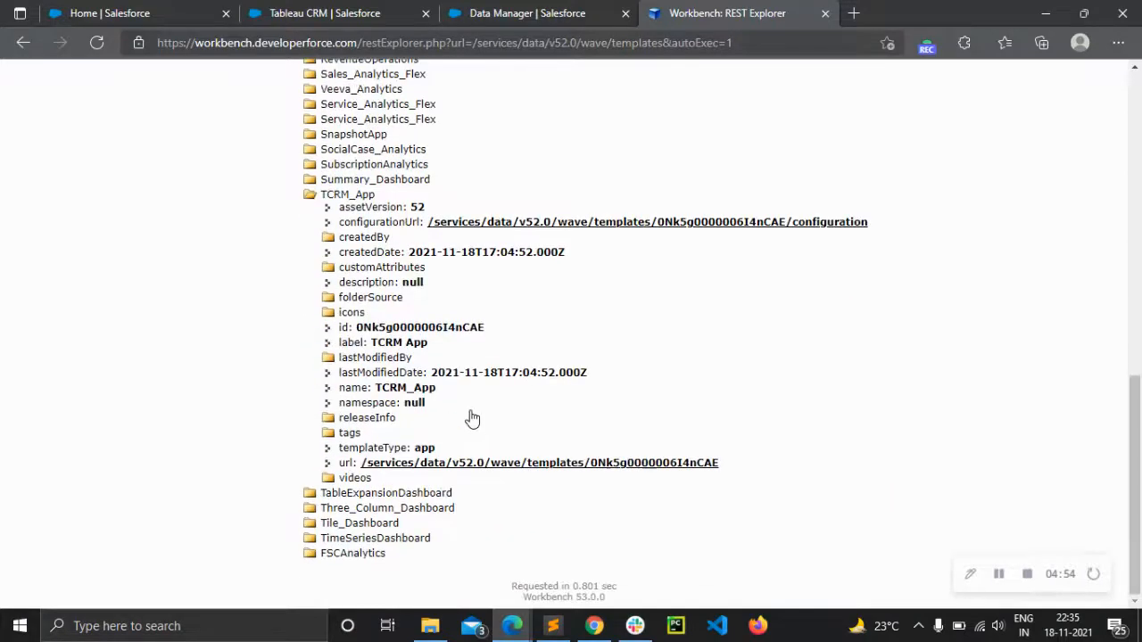
left_click(254, 12)
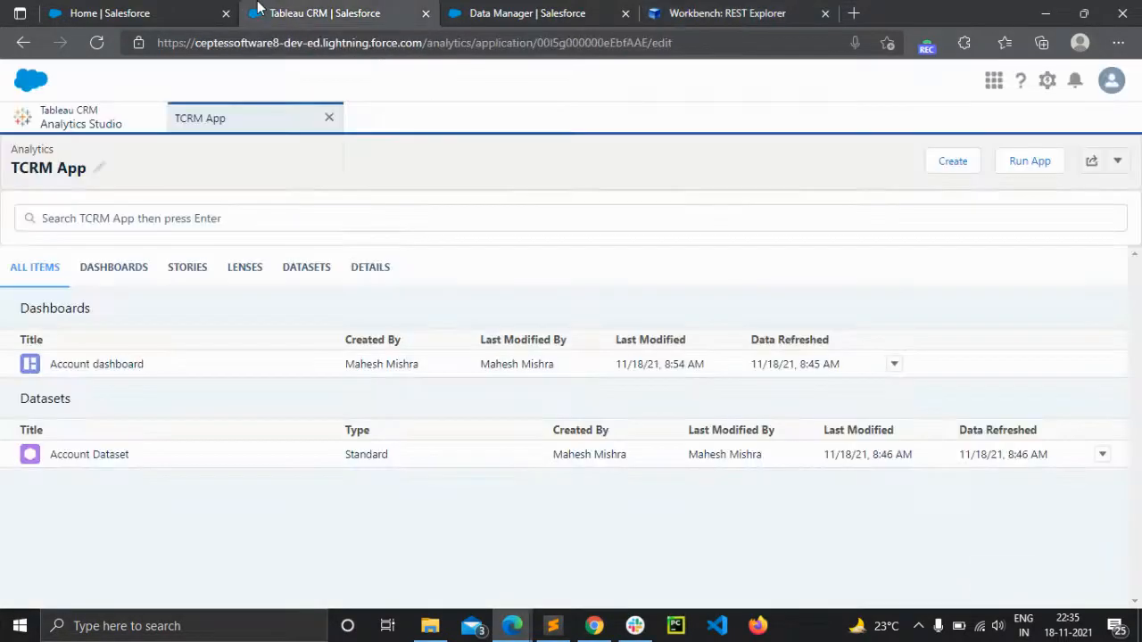
left_click(97, 42)
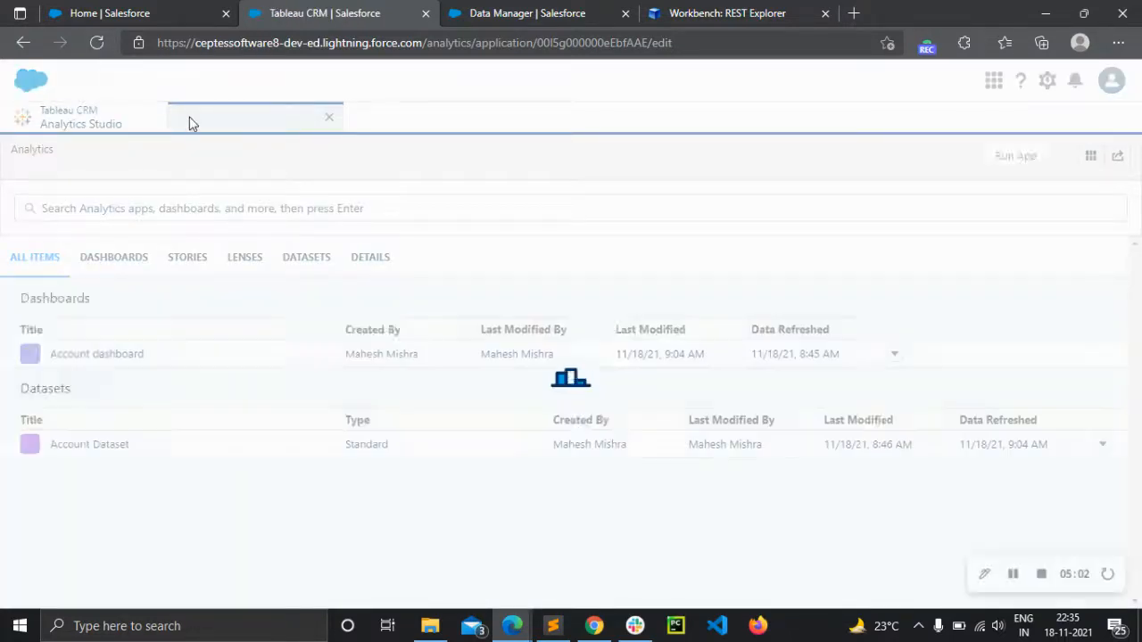
left_click(82, 129)
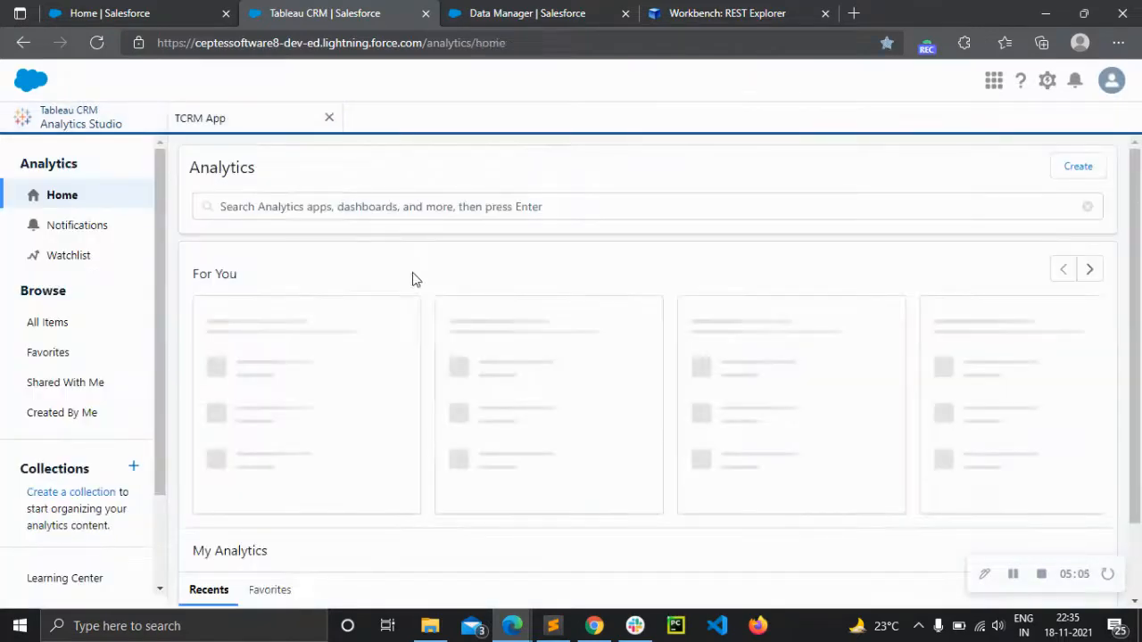
left_click(225, 132)
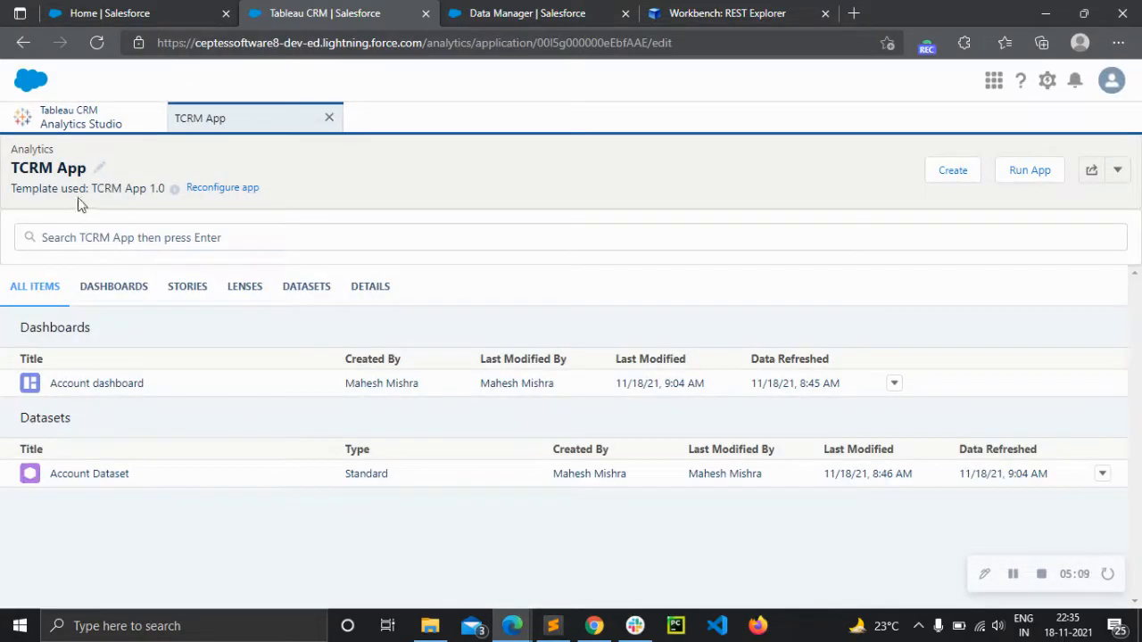
Return to Analytics Studio and list the templates under All Items to look for TCRM App
left_click(140, 123)
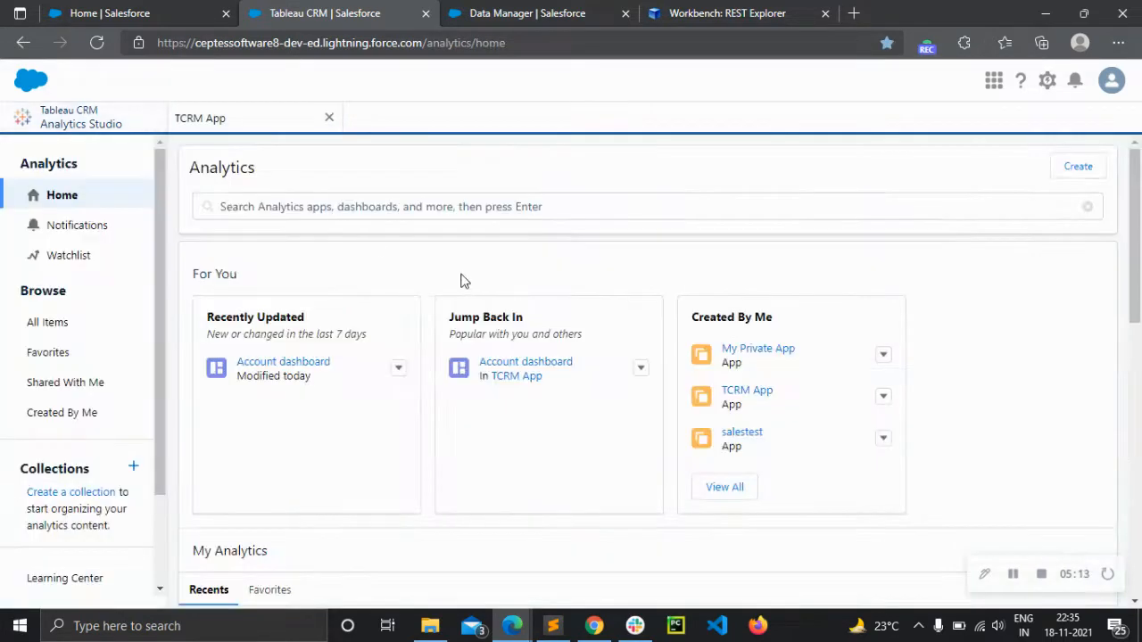
left_click(125, 327)
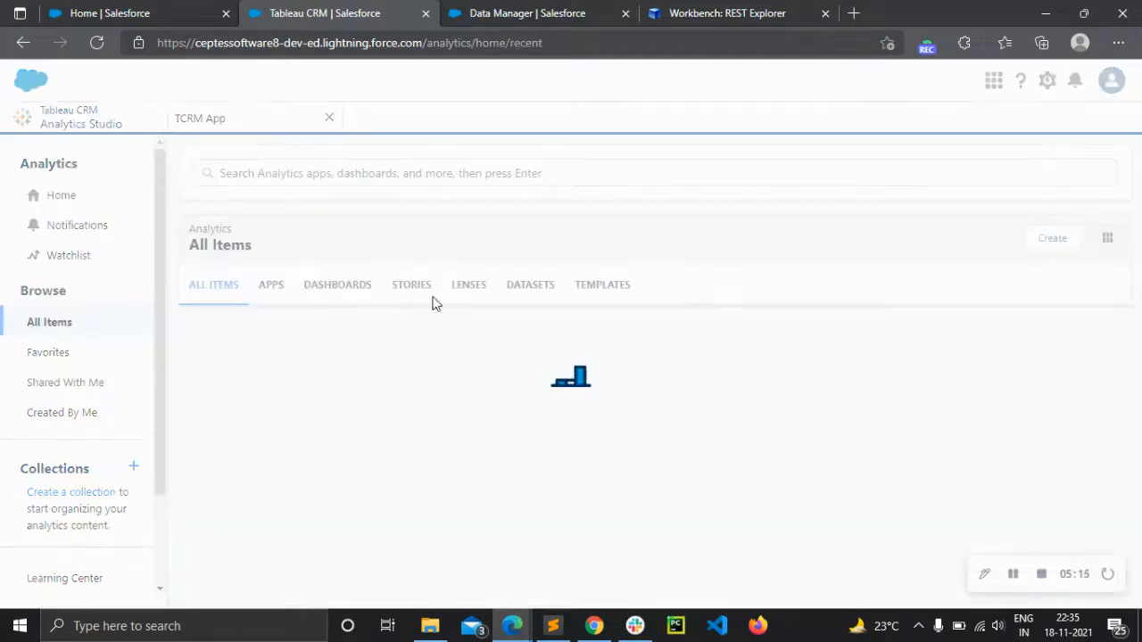
left_click(587, 293)
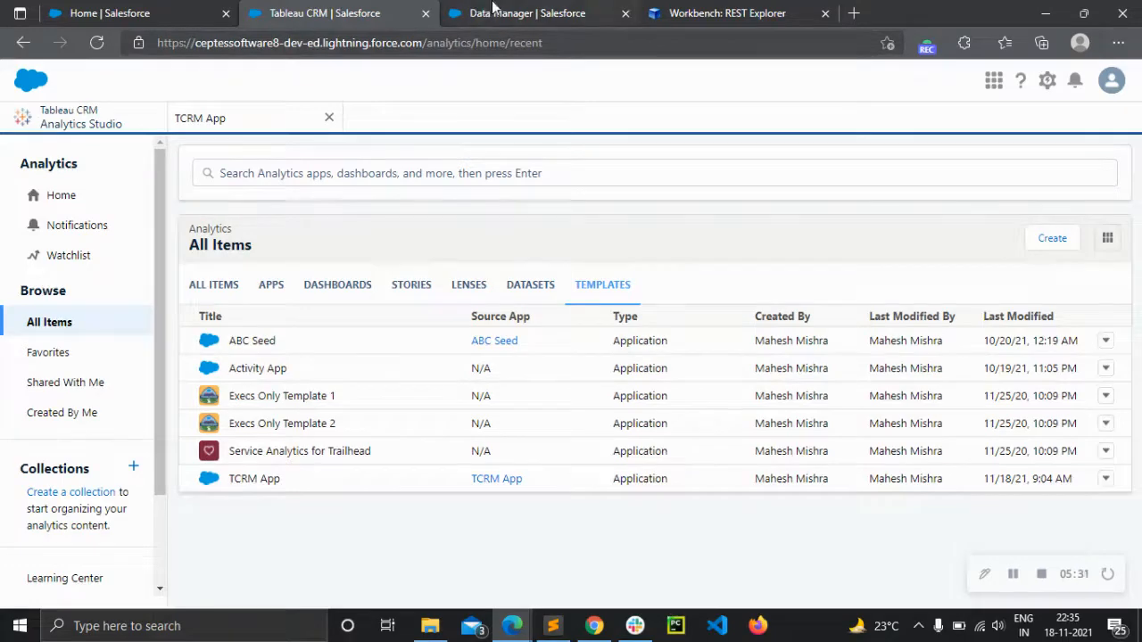
Switch to Salesforce Setup, search the setup pages for "manag" and open Package Manager
left_click(205, 13)
left_click(127, 163)
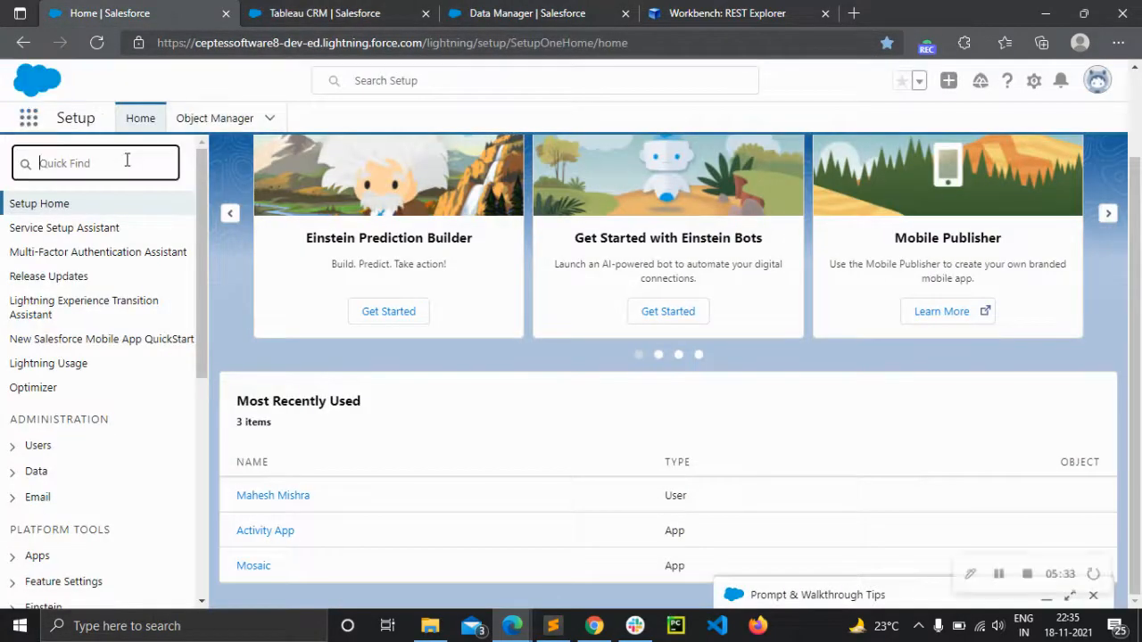
type("manag")
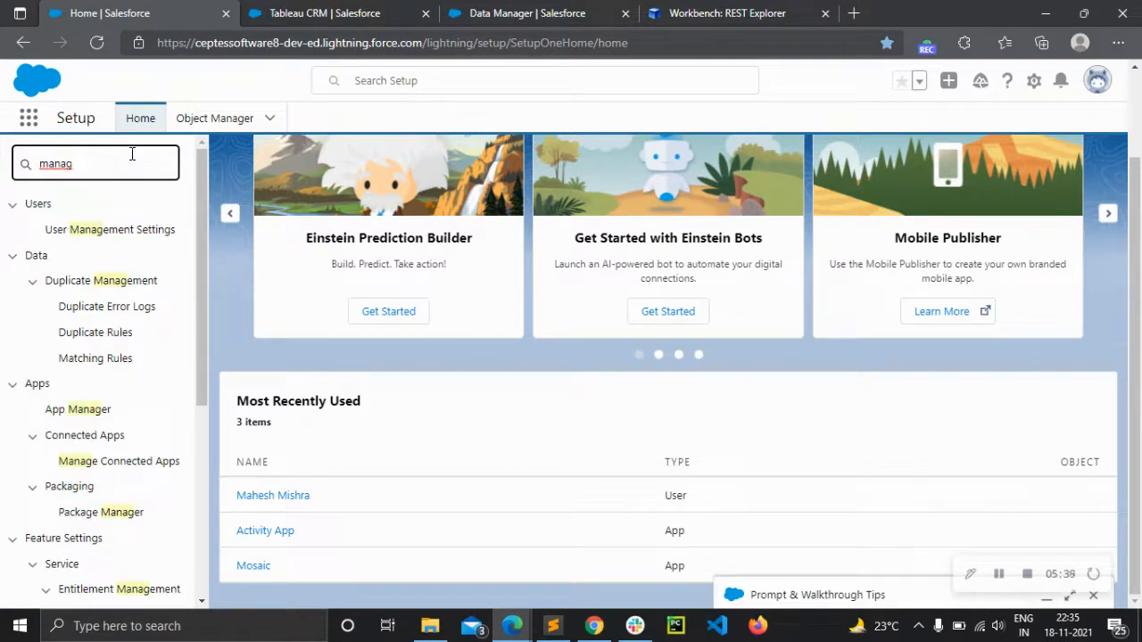
scroll(143, 332, "down", 2)
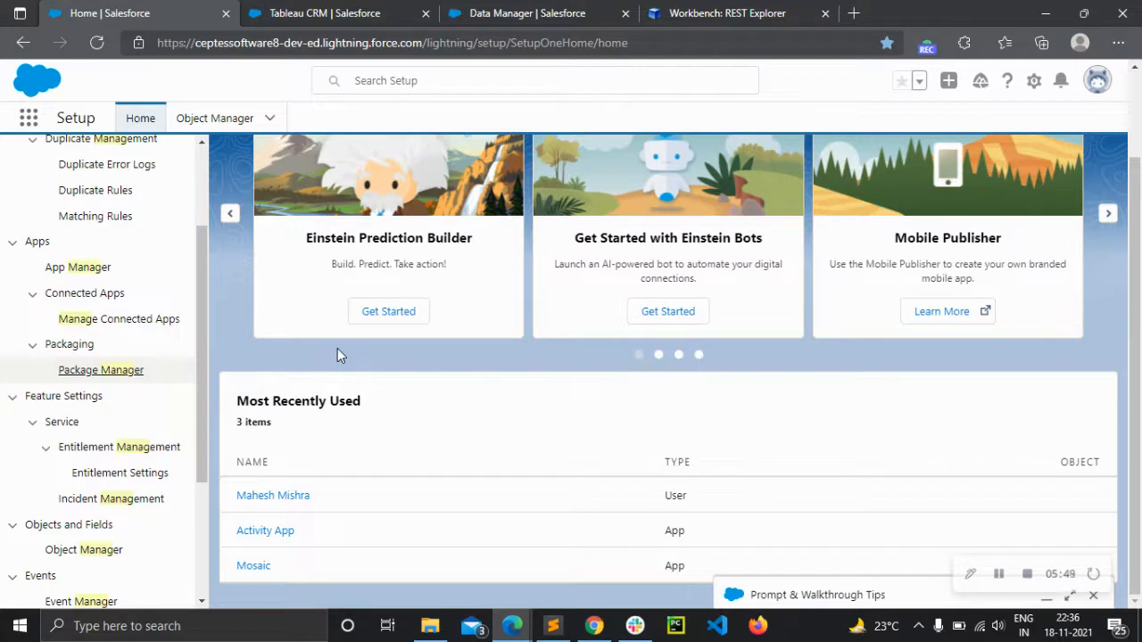
left_click(110, 377)
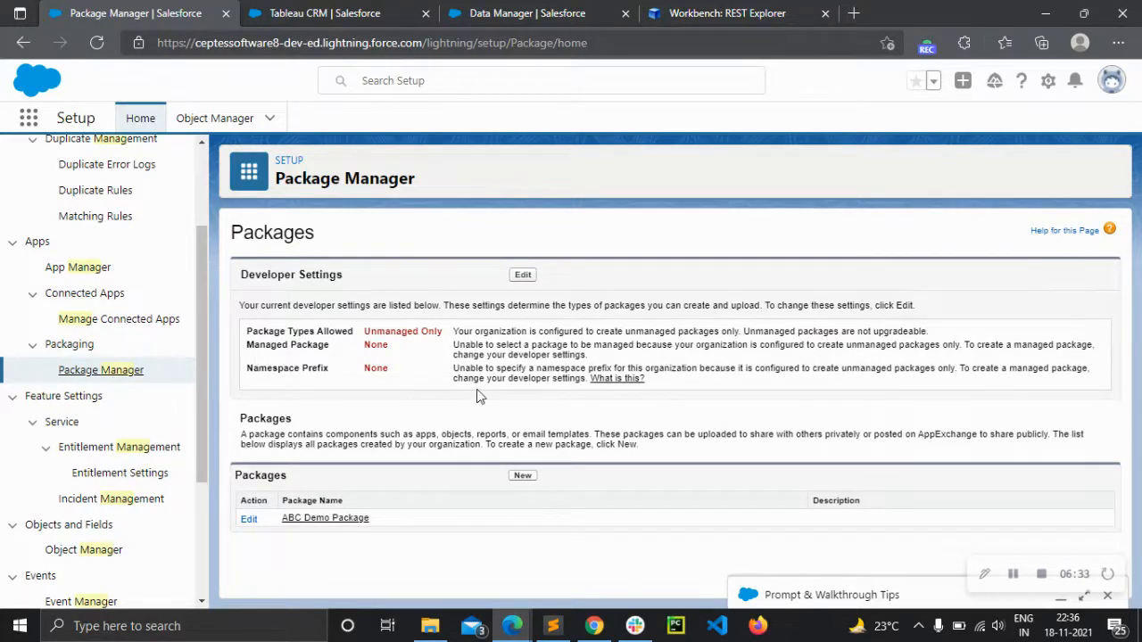
Create and save a new package named TCRM Template App, keeping English as its language
left_click(525, 477)
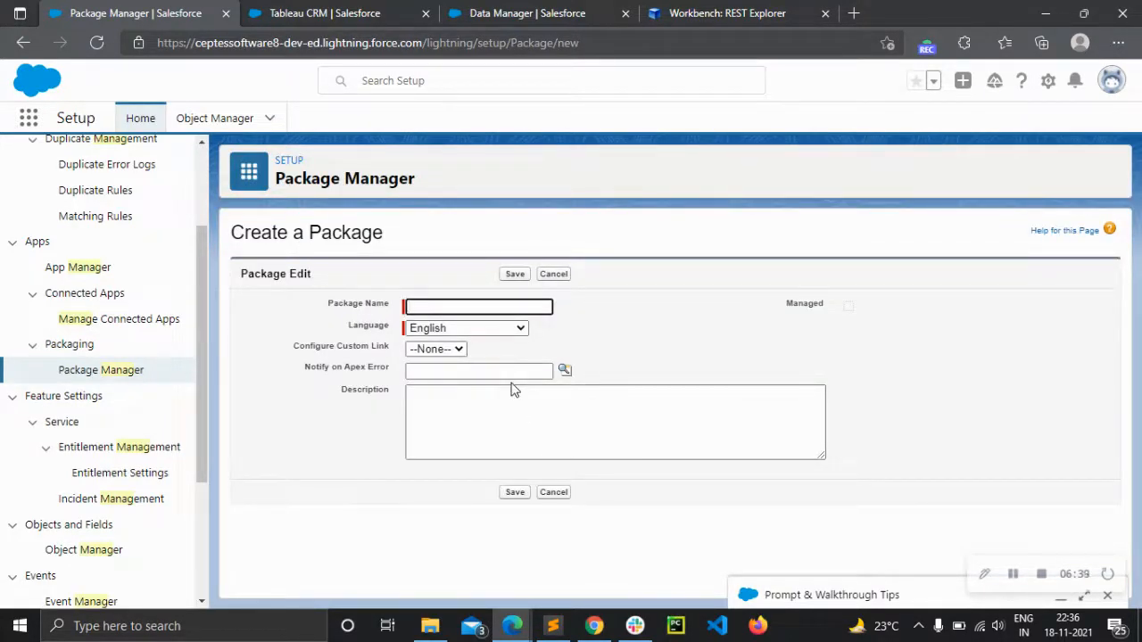
type("TCRM ")
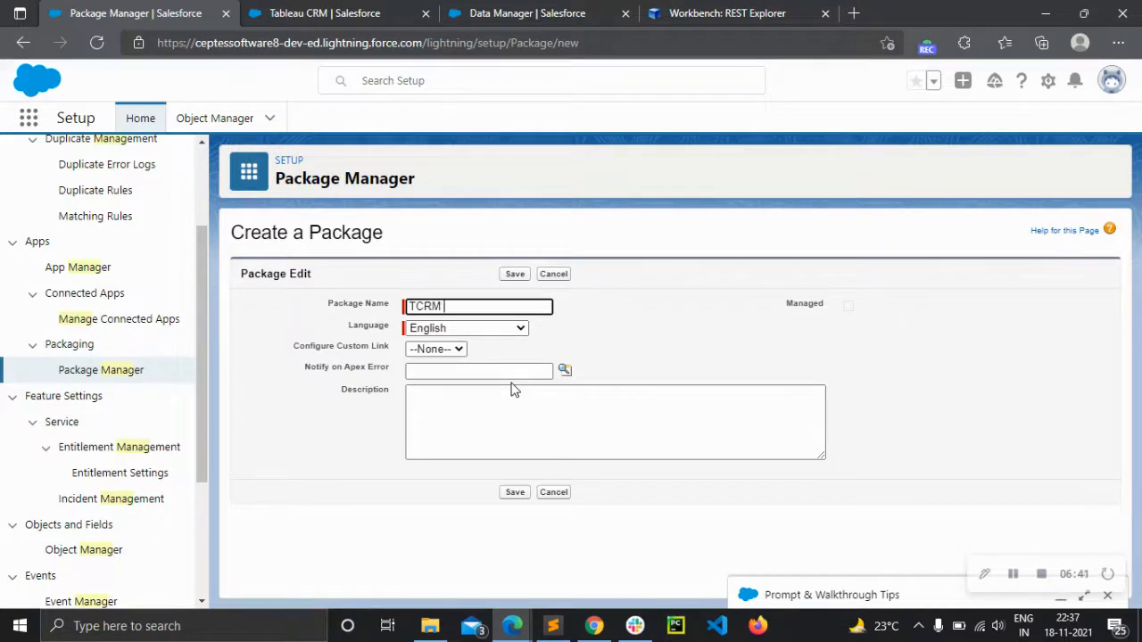
type("Template APP")
key("BackSpace")
key("BackSpace")
type("pp")
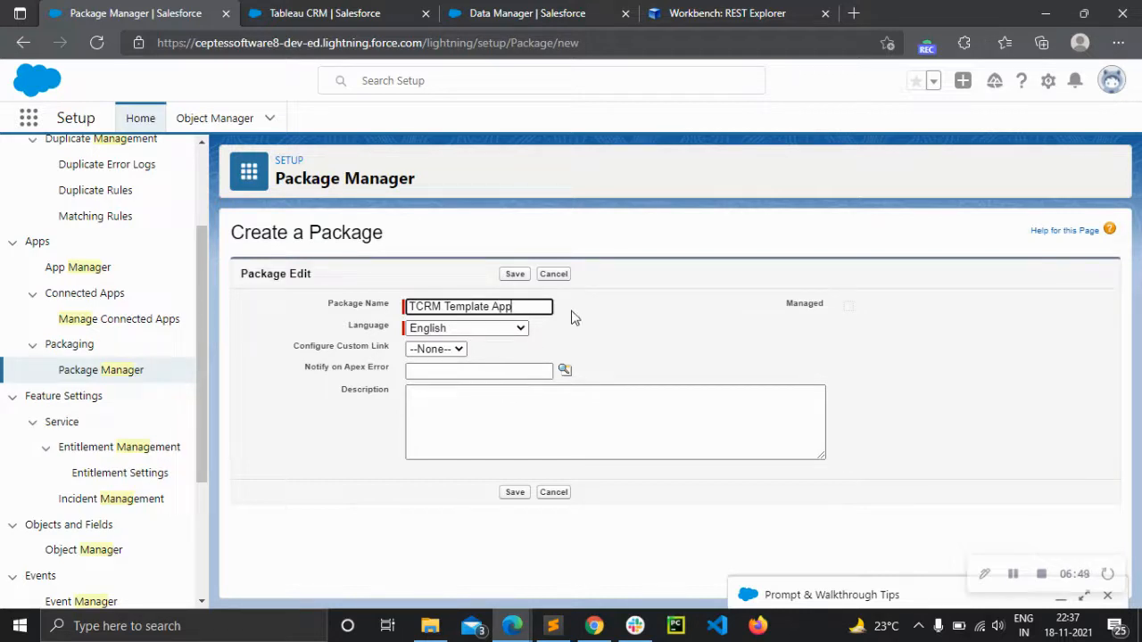
left_click(502, 401)
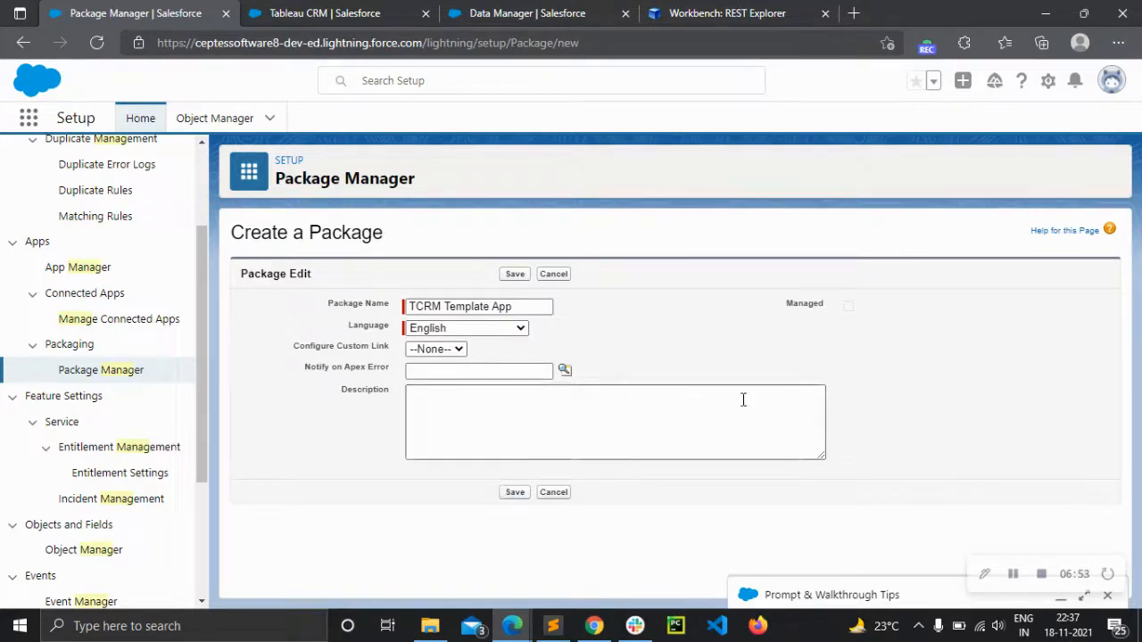
left_click(514, 496)
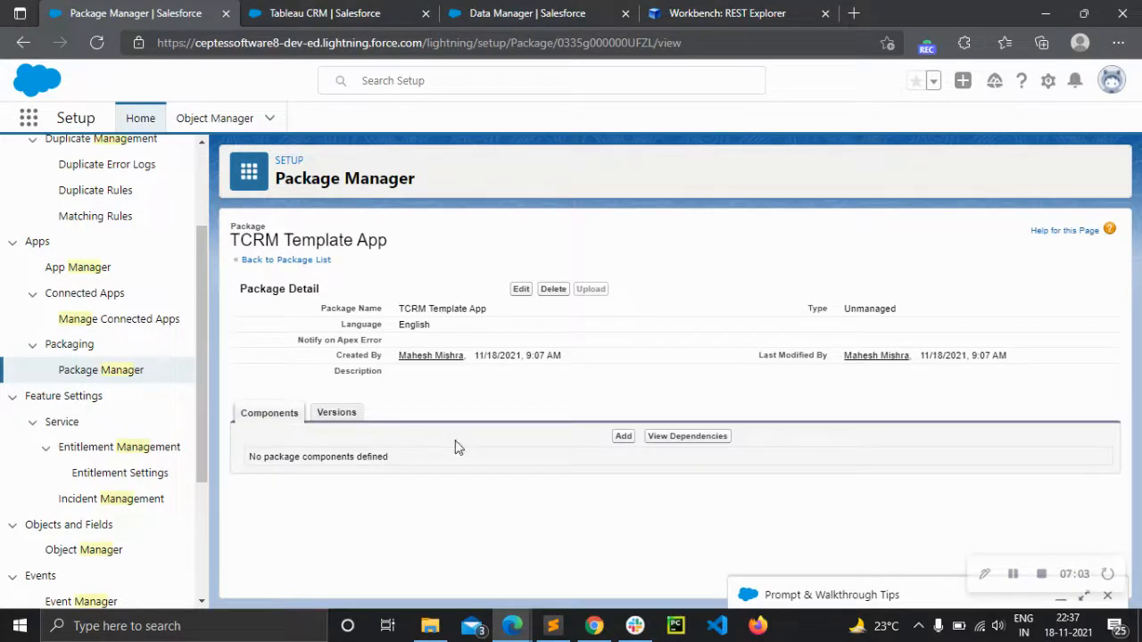
Add the Analytics Template component TCRM_App to the TCRM Template App package
left_click(624, 438)
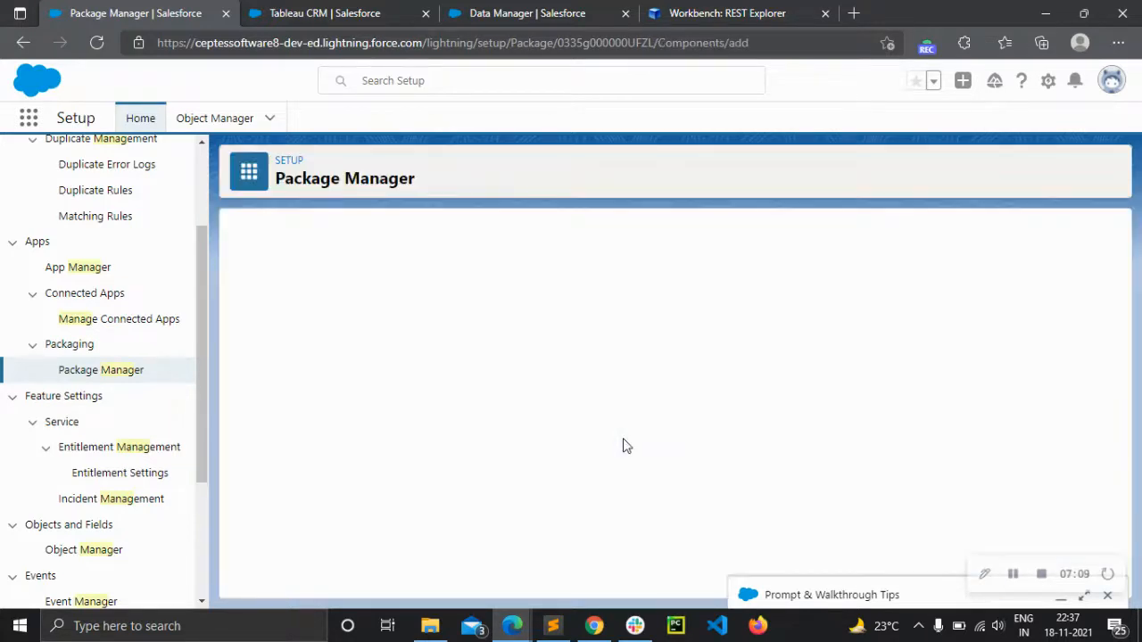
left_click(375, 349)
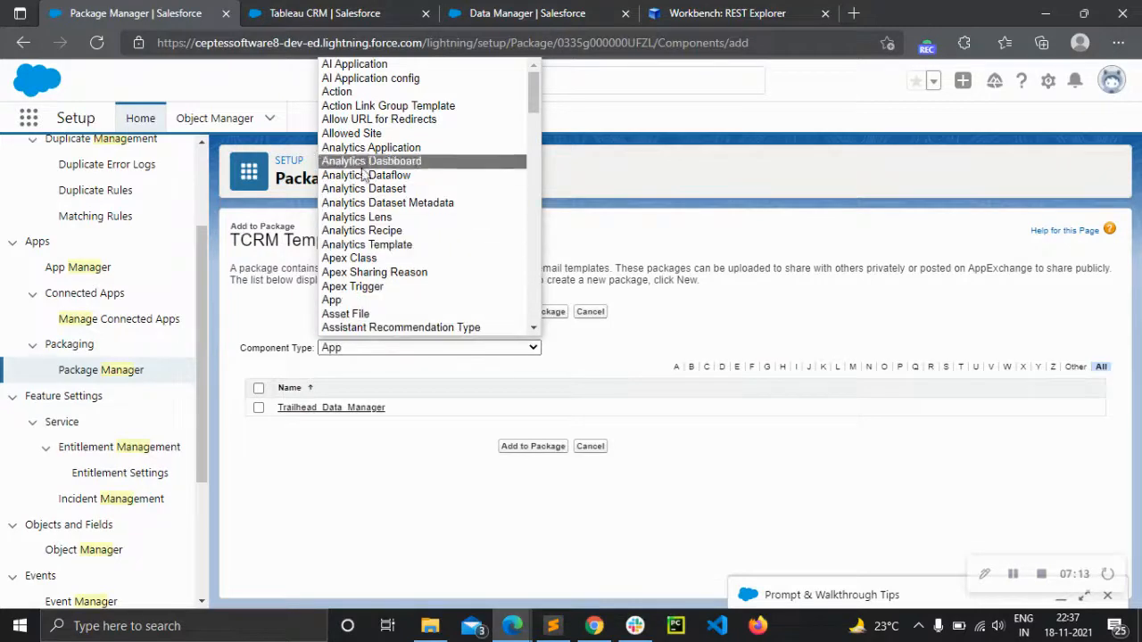
left_click(382, 246)
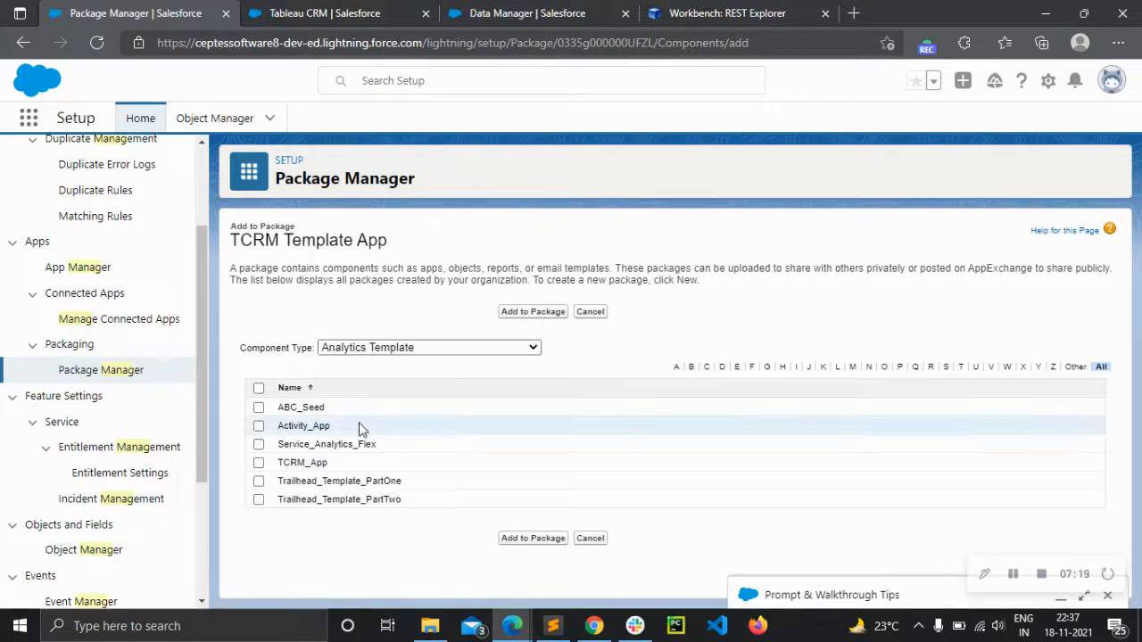
left_click(258, 463)
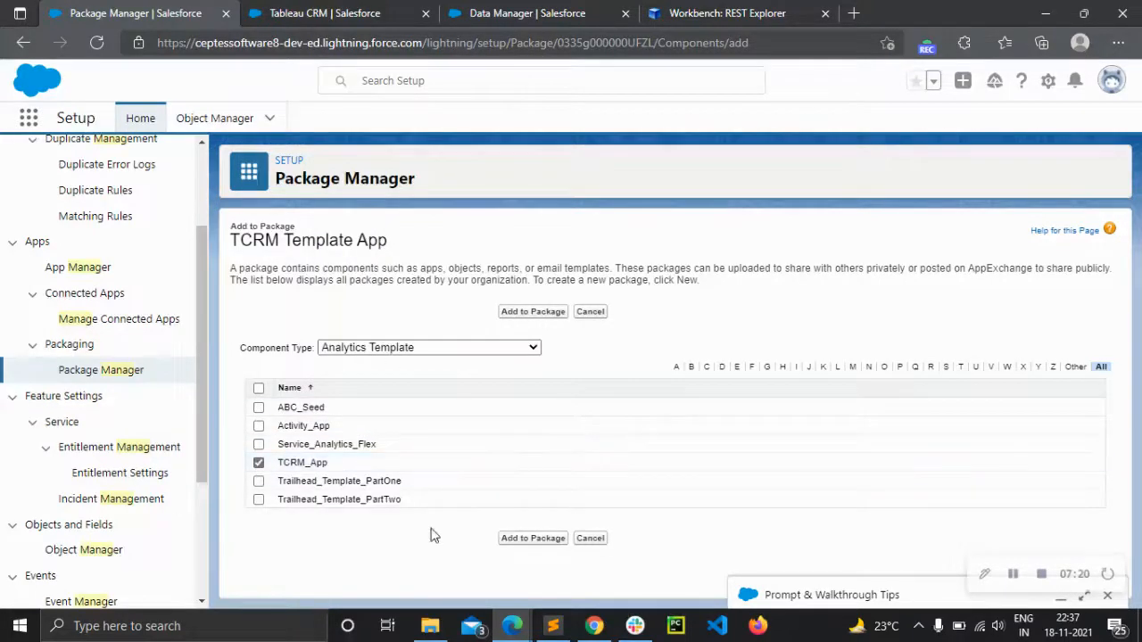
left_click(505, 540)
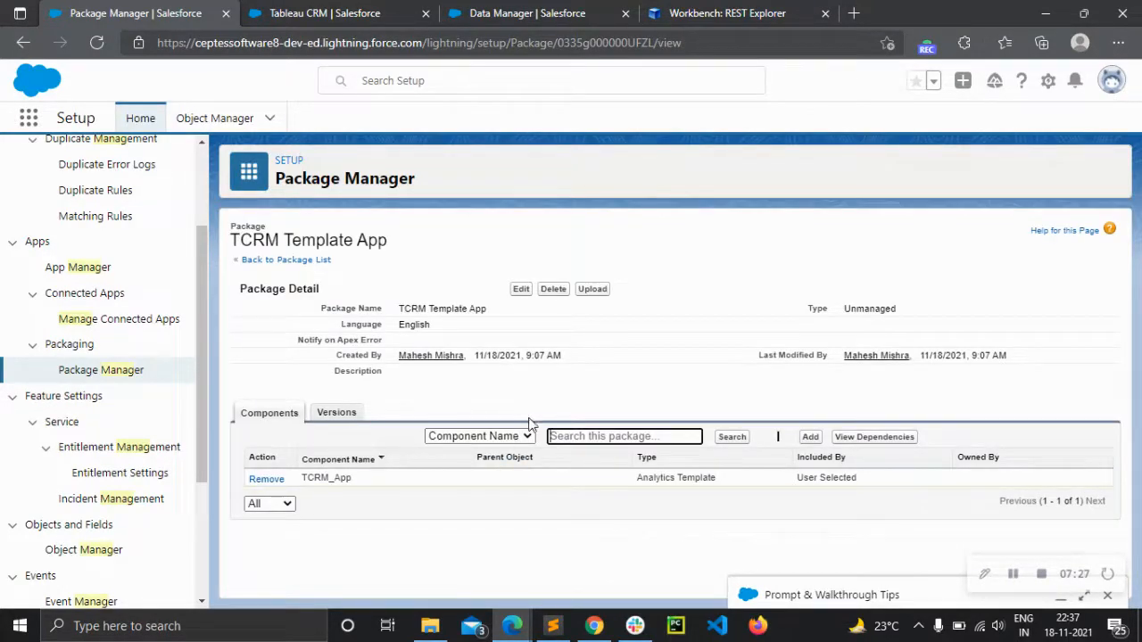
Start uploading the package with version name Spring 2021 and version number 1.0
left_click(587, 294)
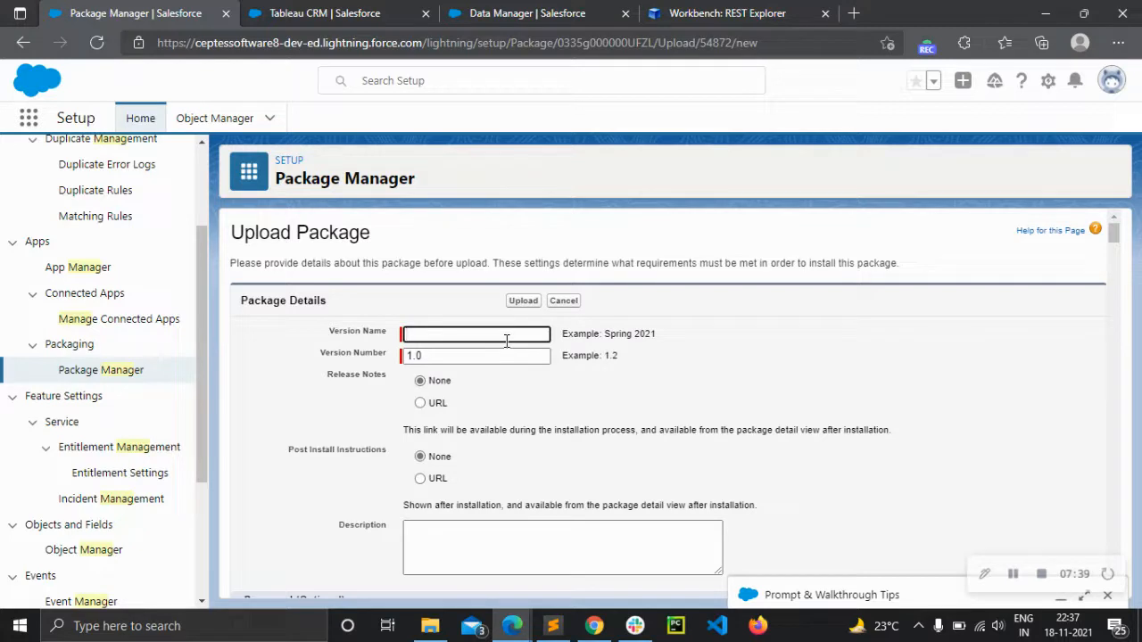
type("Spring")
type(" 2022")
left_click(472, 359)
key("BackSpace")
type("2")
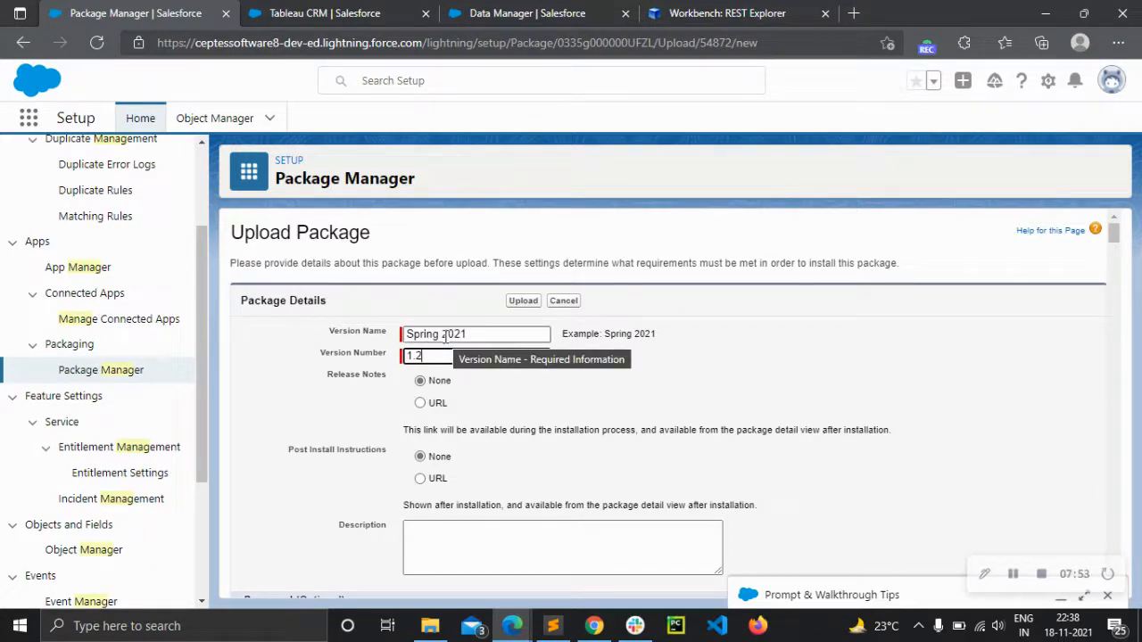
key("BackSpace")
type("0")
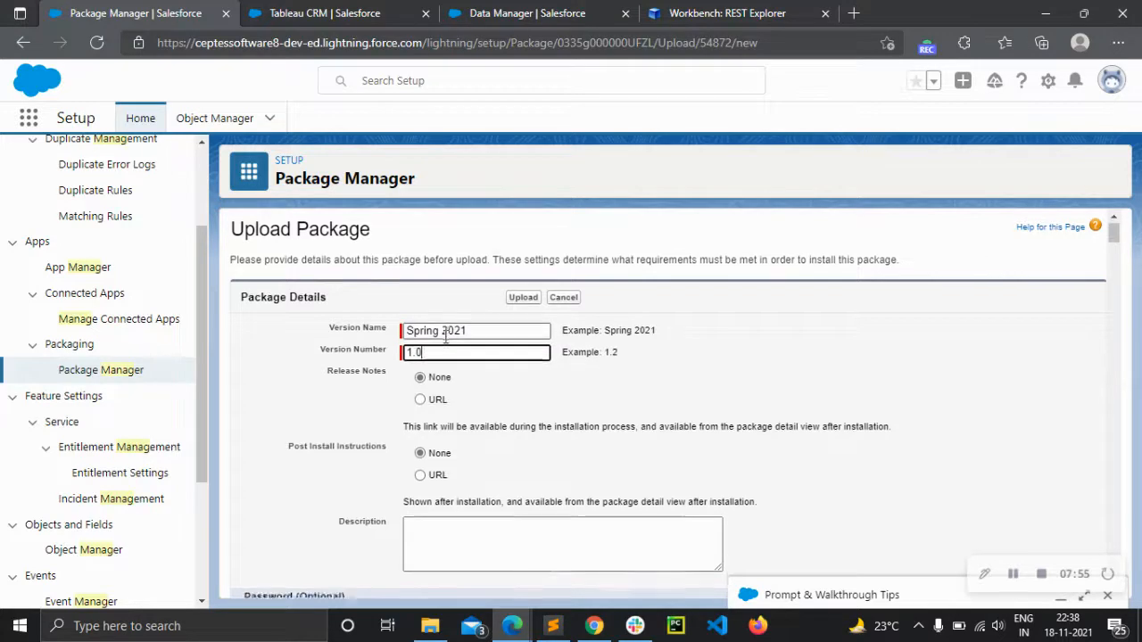
Review the optional password and package and object requirements without selecting any, and upload the package
scroll(445, 336, "down", 3)
scroll(446, 359, "down", 3)
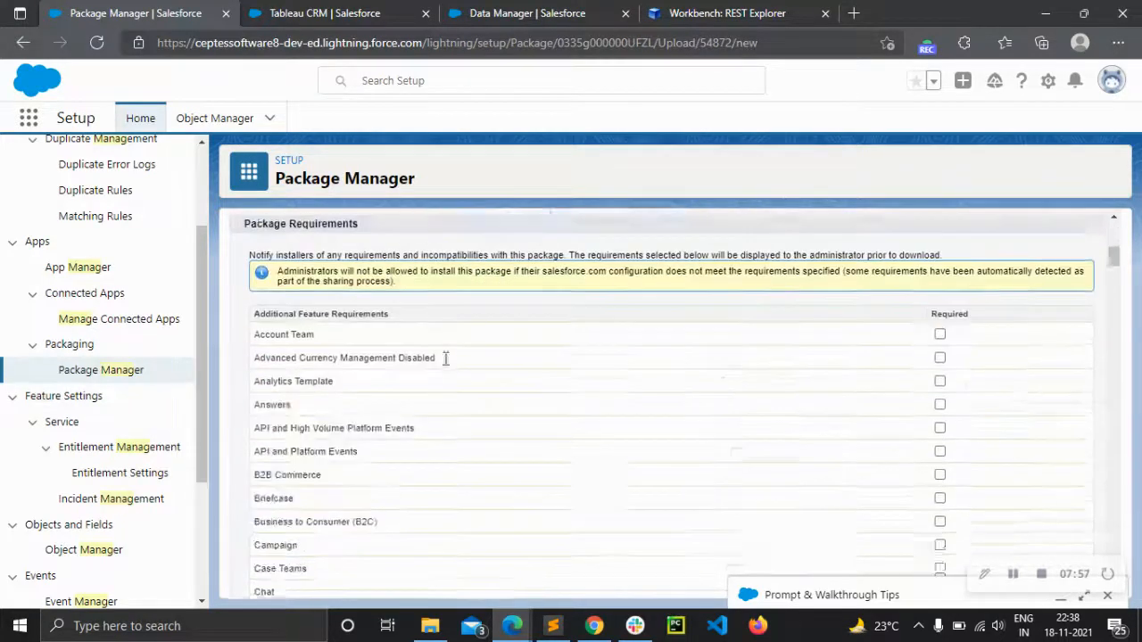
scroll(445, 358, "up", 2)
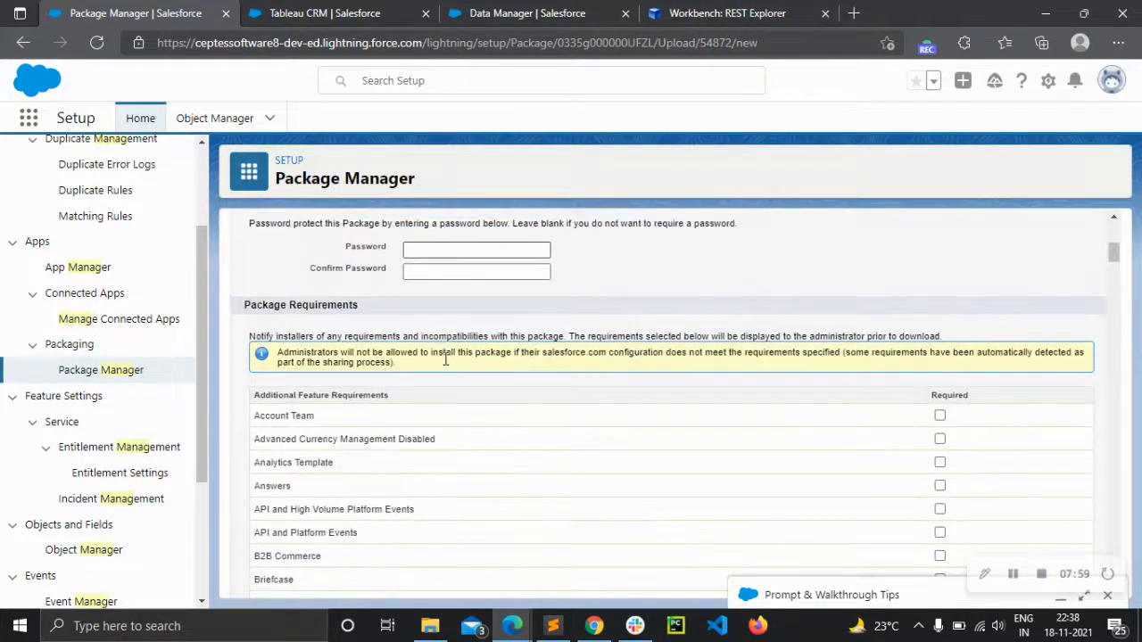
scroll(445, 358, "down", 3)
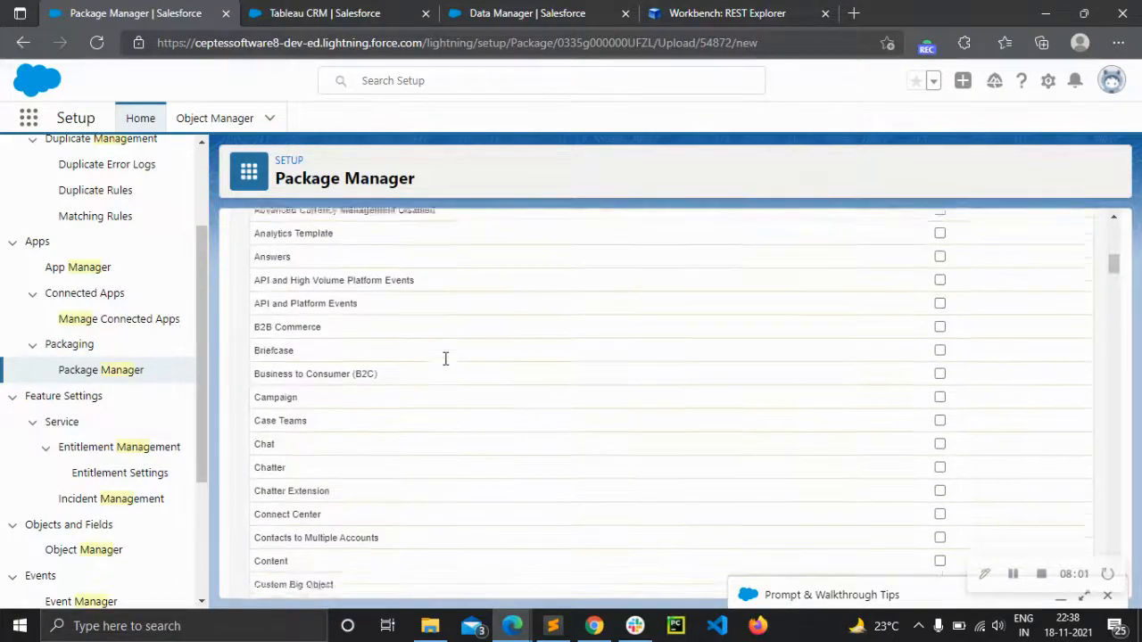
scroll(445, 358, "down", 3)
scroll(445, 359, "up", 6)
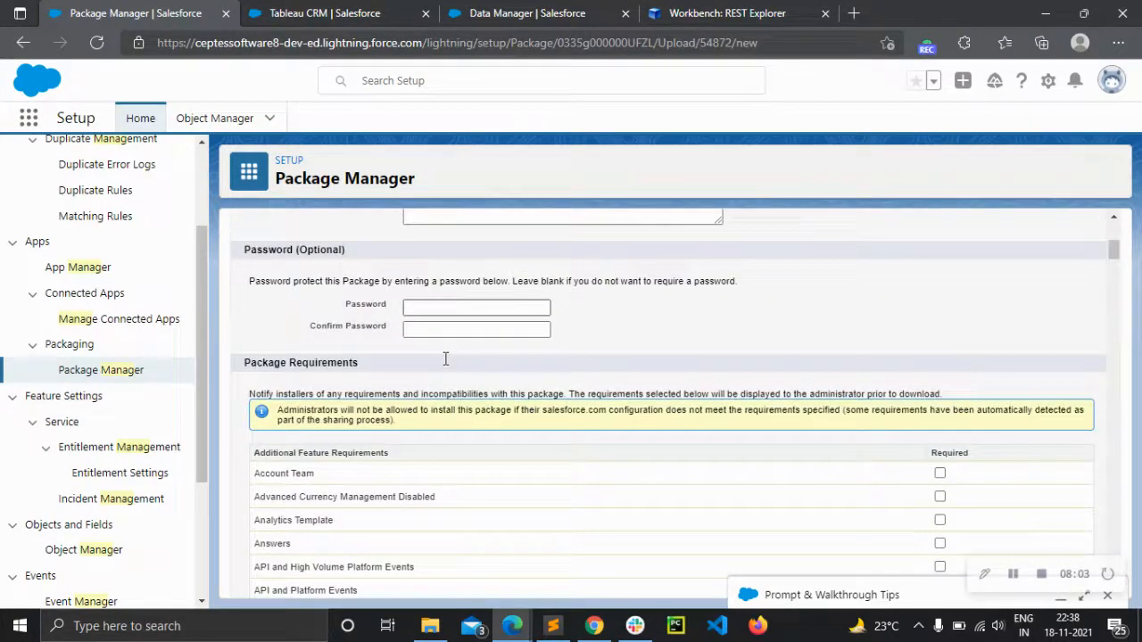
scroll(446, 359, "down", 15)
scroll(447, 364, "down", 4)
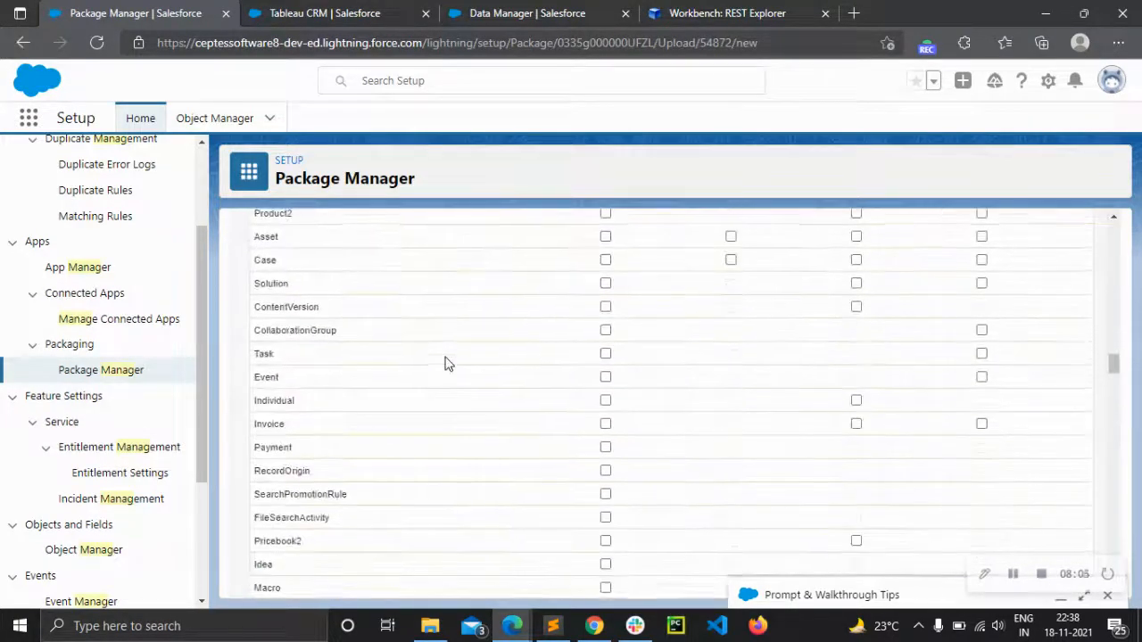
scroll(448, 364, "up", 4)
scroll(447, 364, "down", 4)
scroll(447, 364, "down", 20)
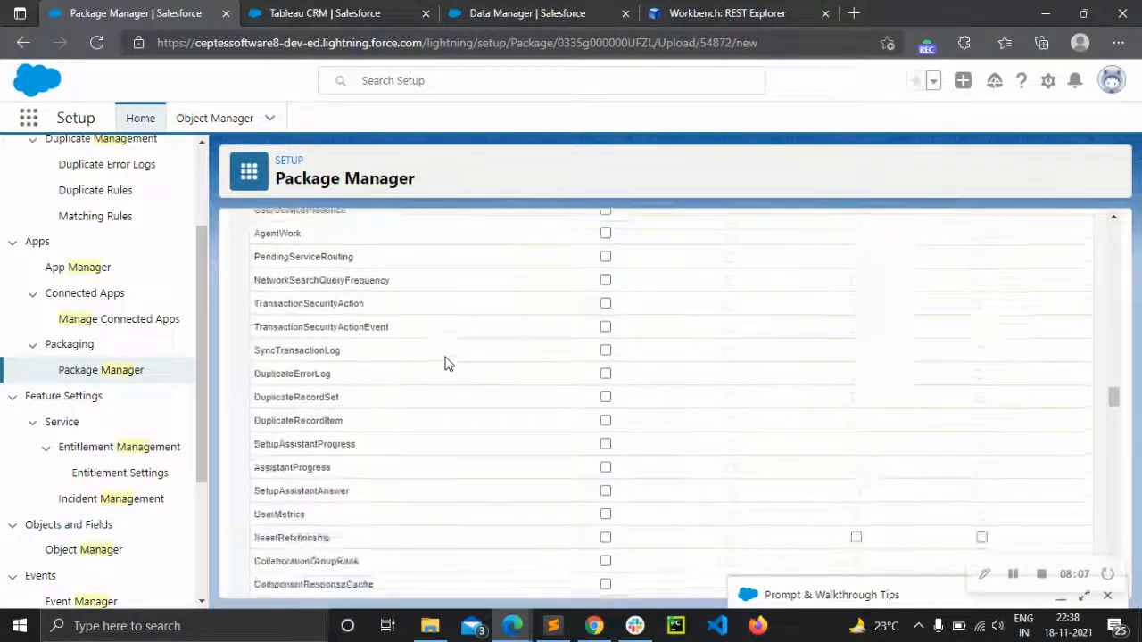
scroll(448, 364, "down", 15)
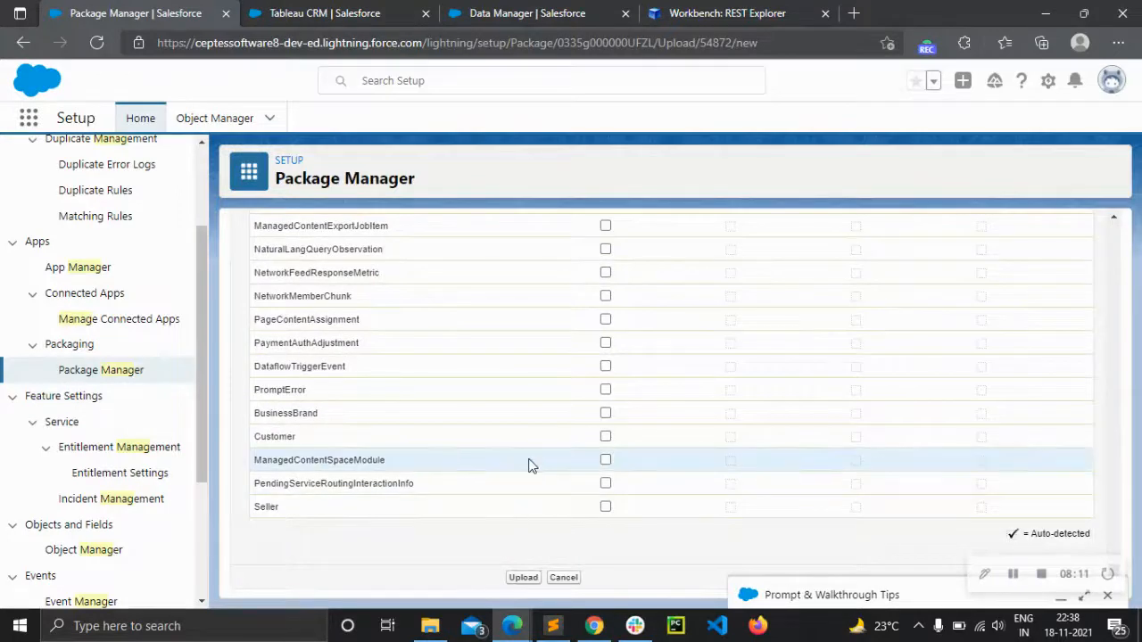
left_click(520, 578)
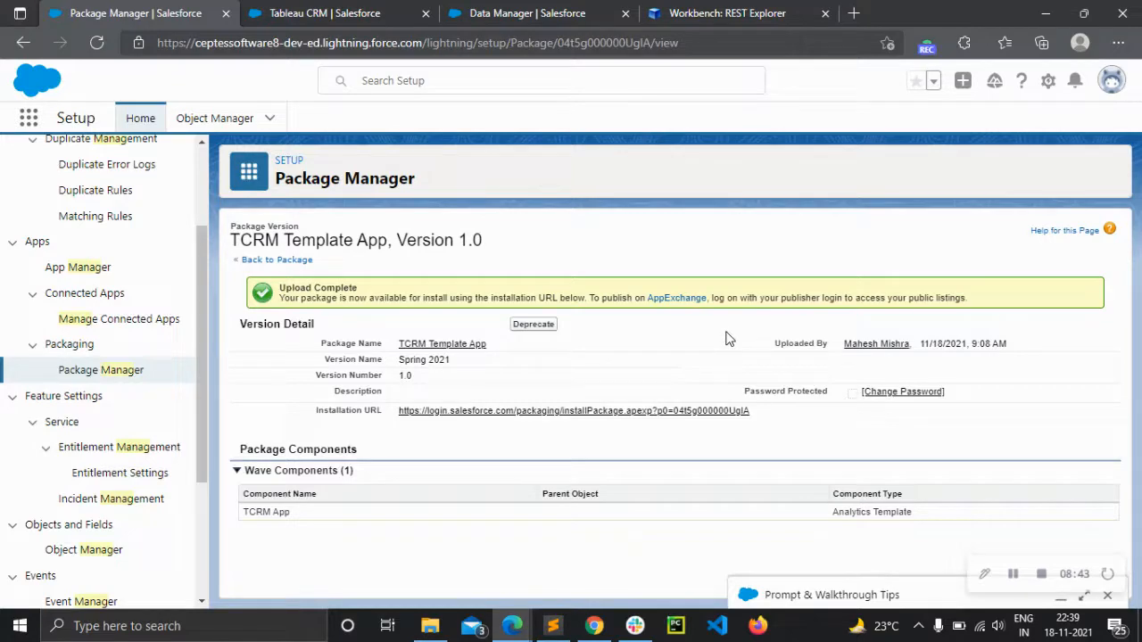
Switch to the Ceptes University presentation in Google Slides in Chrome
left_click(594, 625)
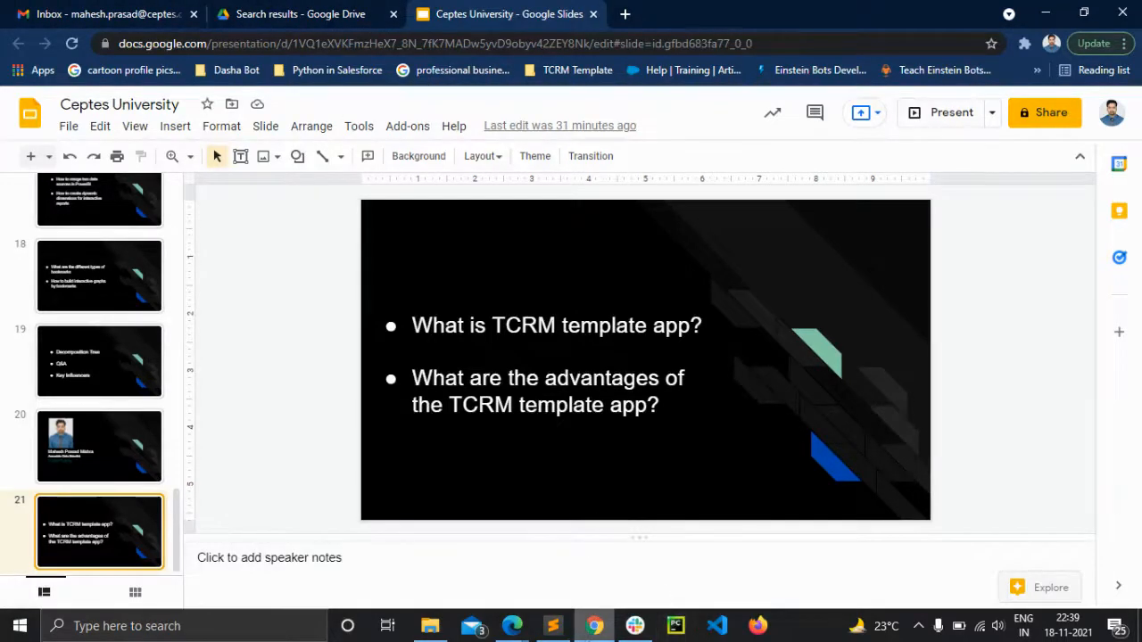
Copy the installation URL of TCRM Template App version 1.0 and open it in a new Chrome tab
mouse_move(593, 625)
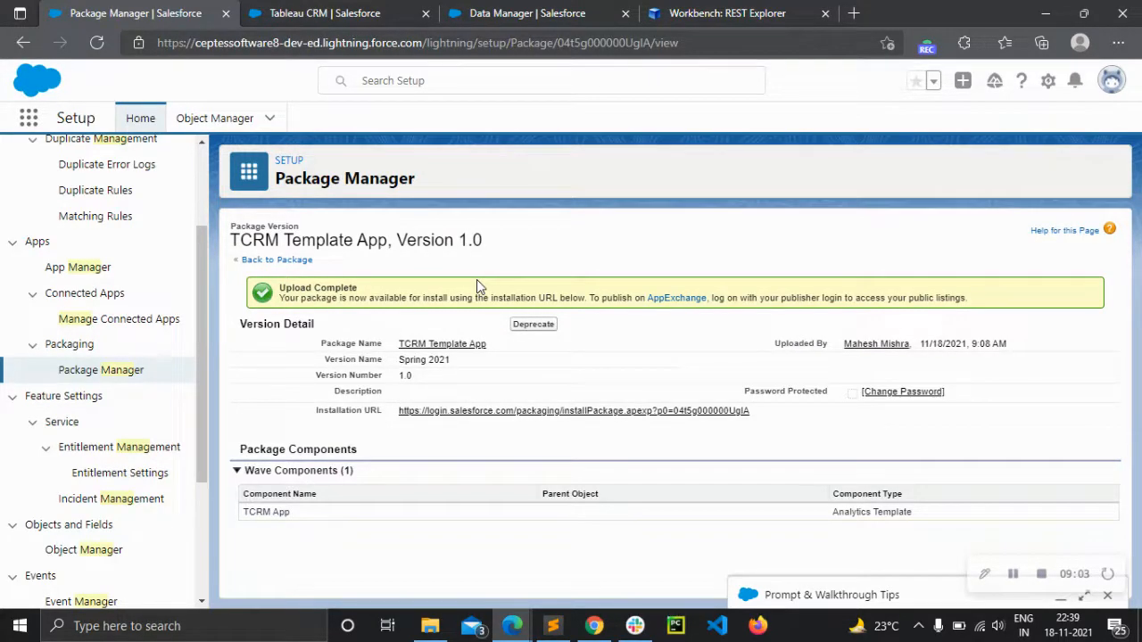
right_click(456, 420)
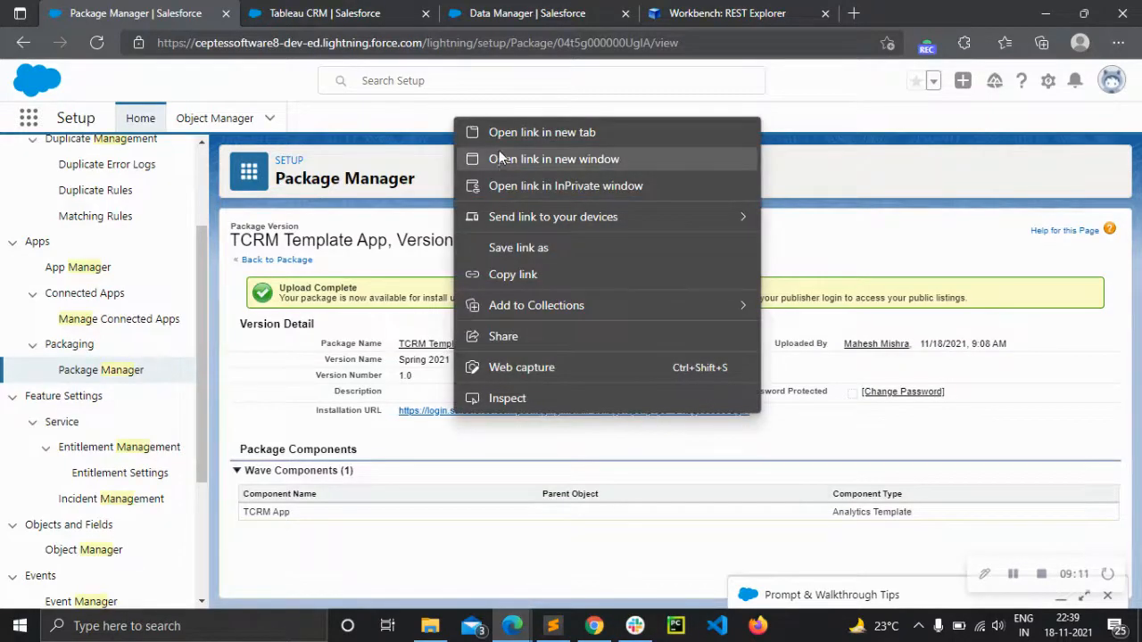
left_click(536, 278)
left_click(594, 625)
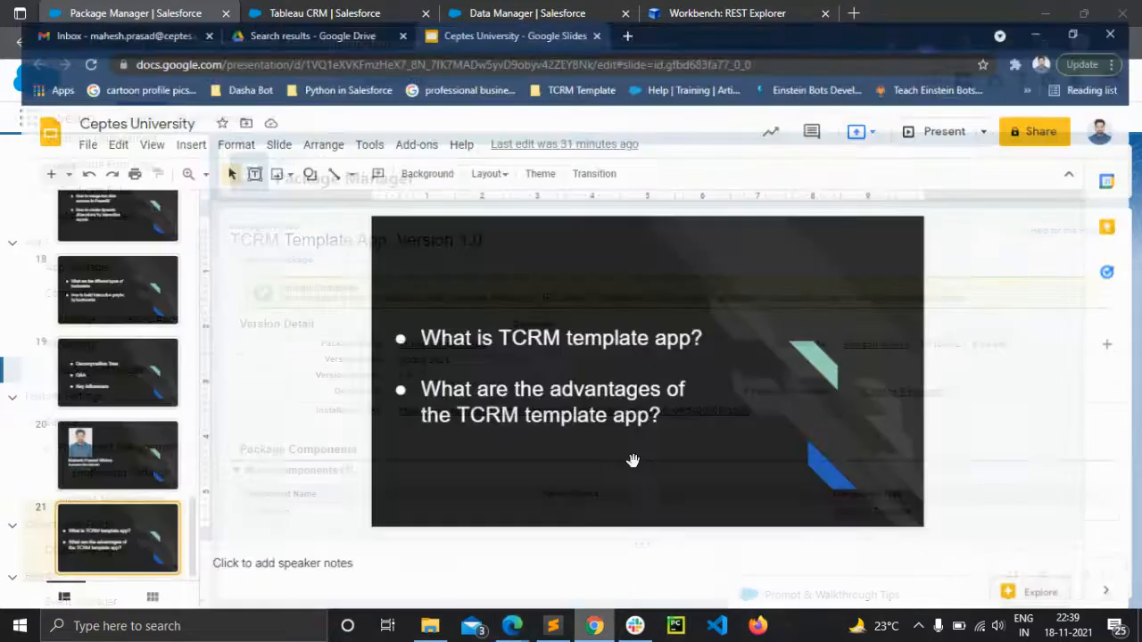
left_click(626, 13)
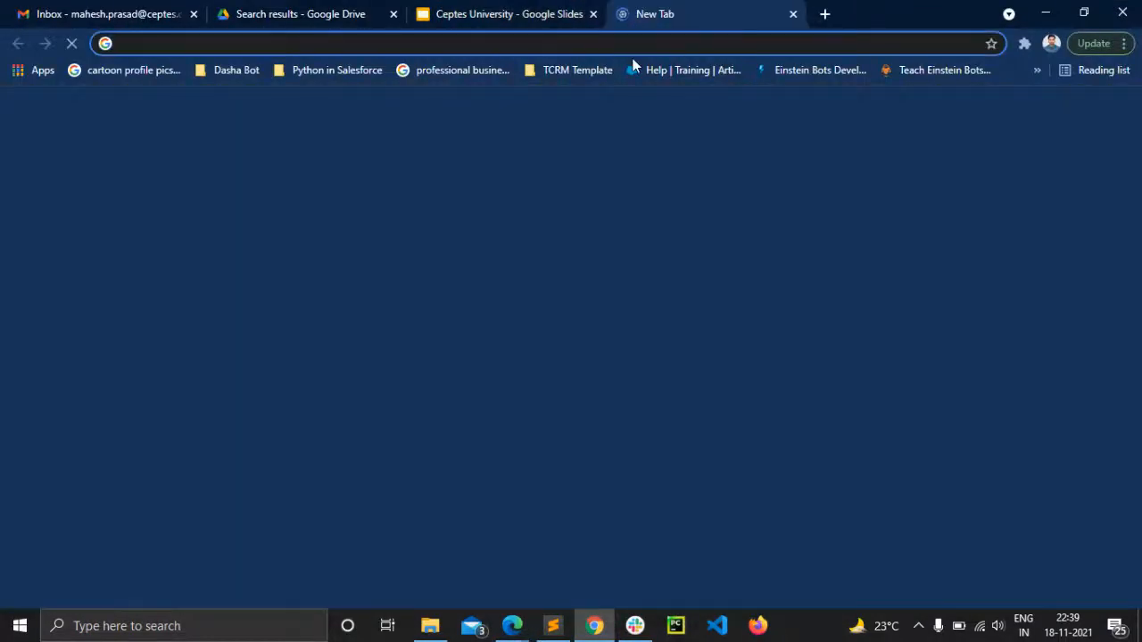
key("ctrl+v")
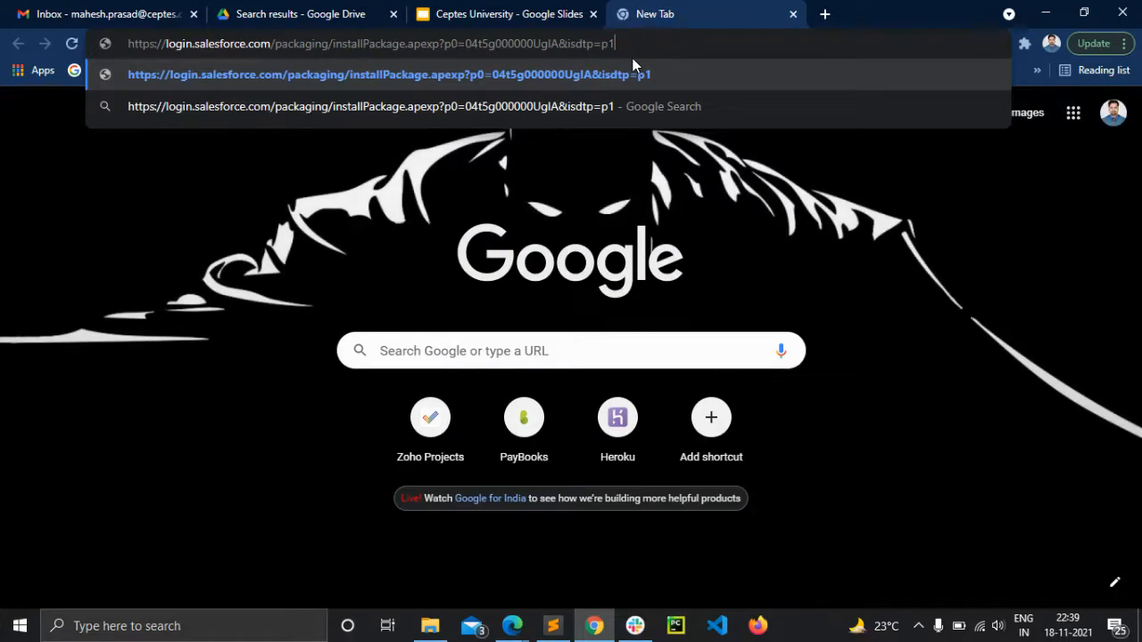
key("Return")
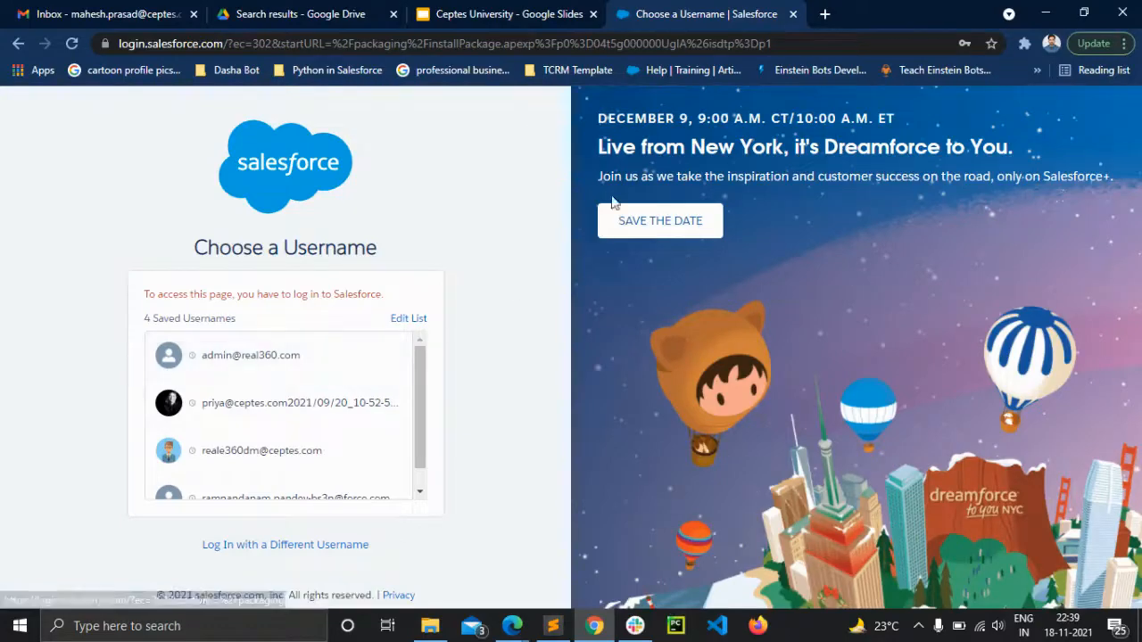
Close the Salesforce login page in Chrome and return to the uploaded package version's details in Edge
left_click(794, 14)
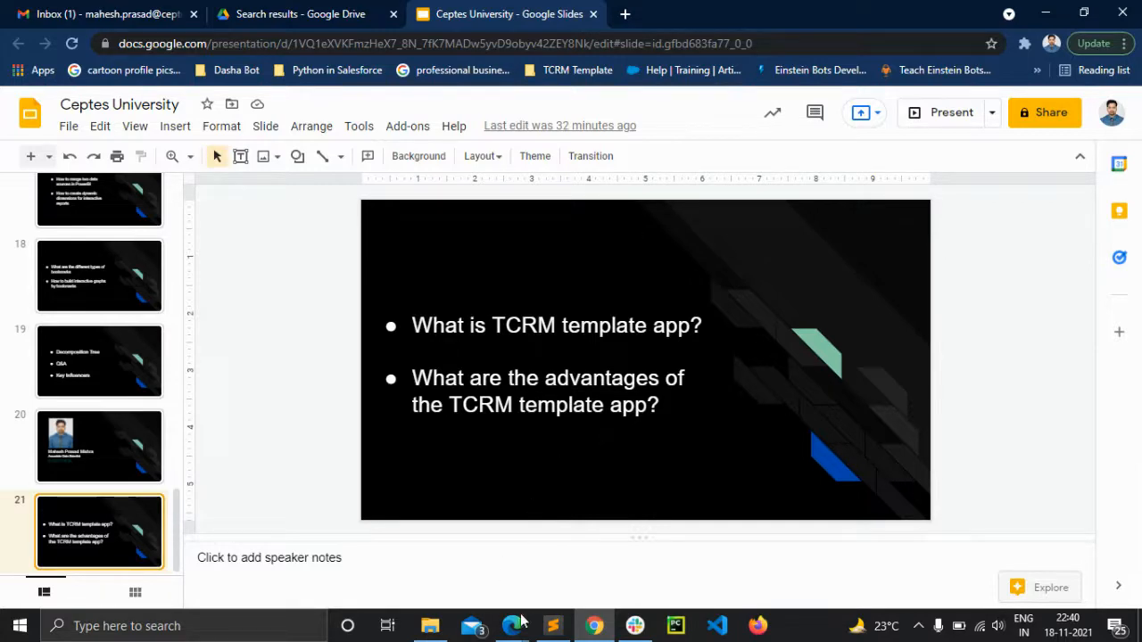
mouse_move(513, 625)
left_click(481, 544)
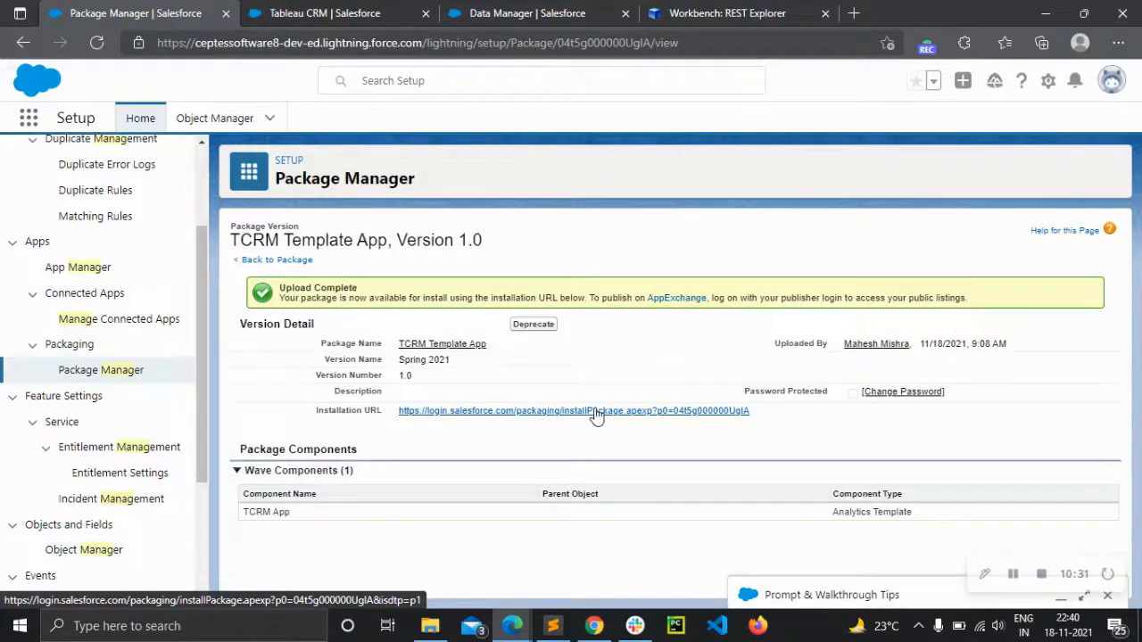
left_click(594, 627)
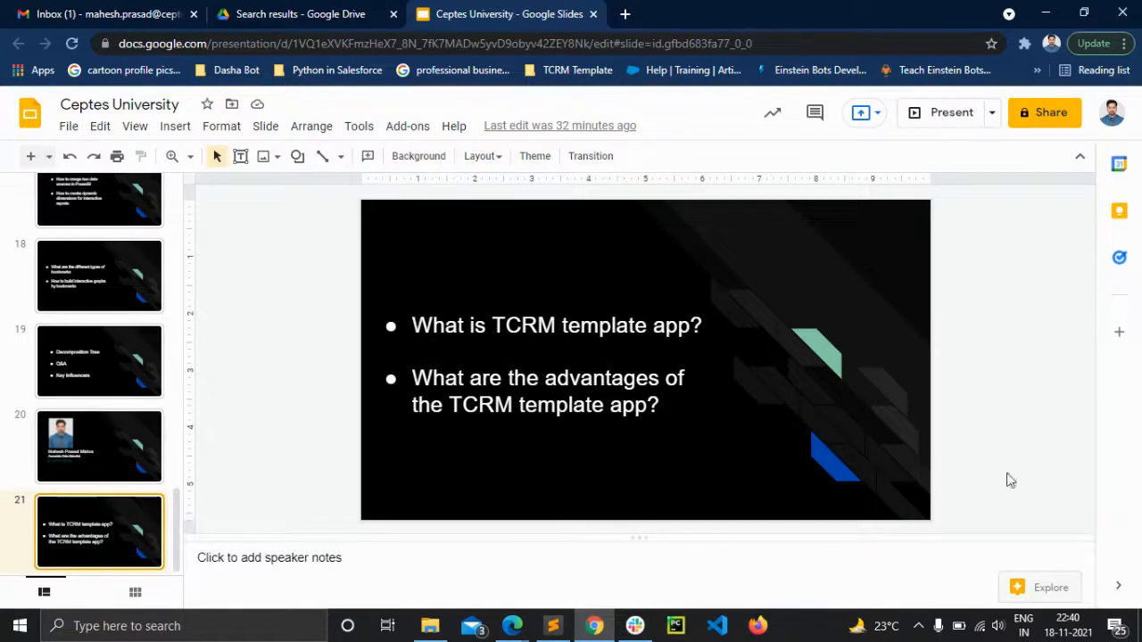
mouse_move(512, 625)
left_click(492, 571)
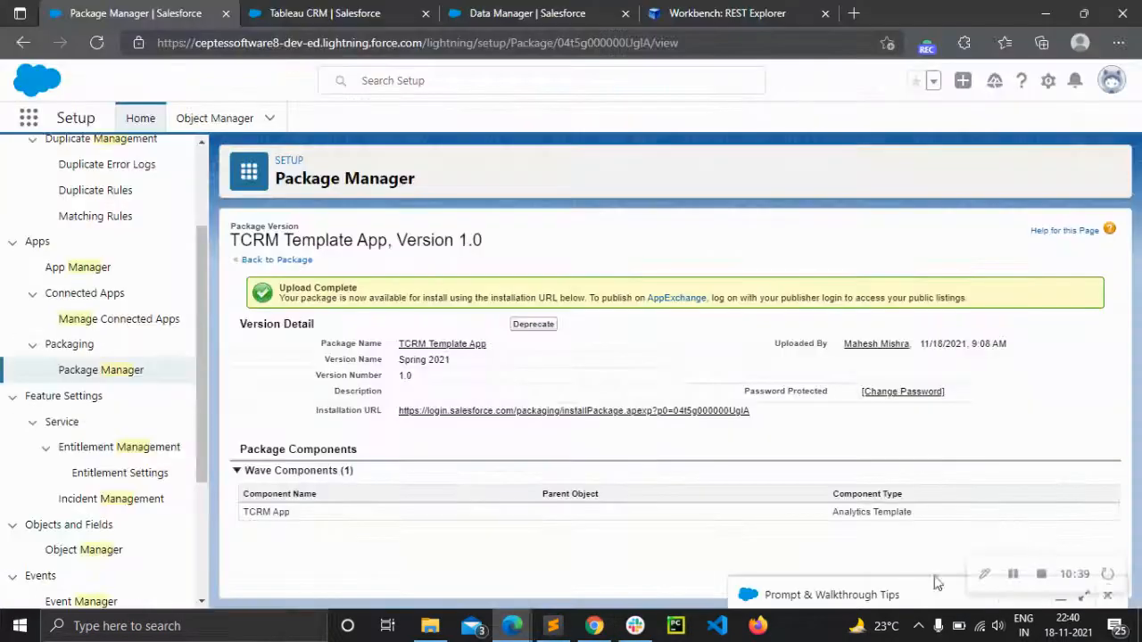
left_click(1040, 573)
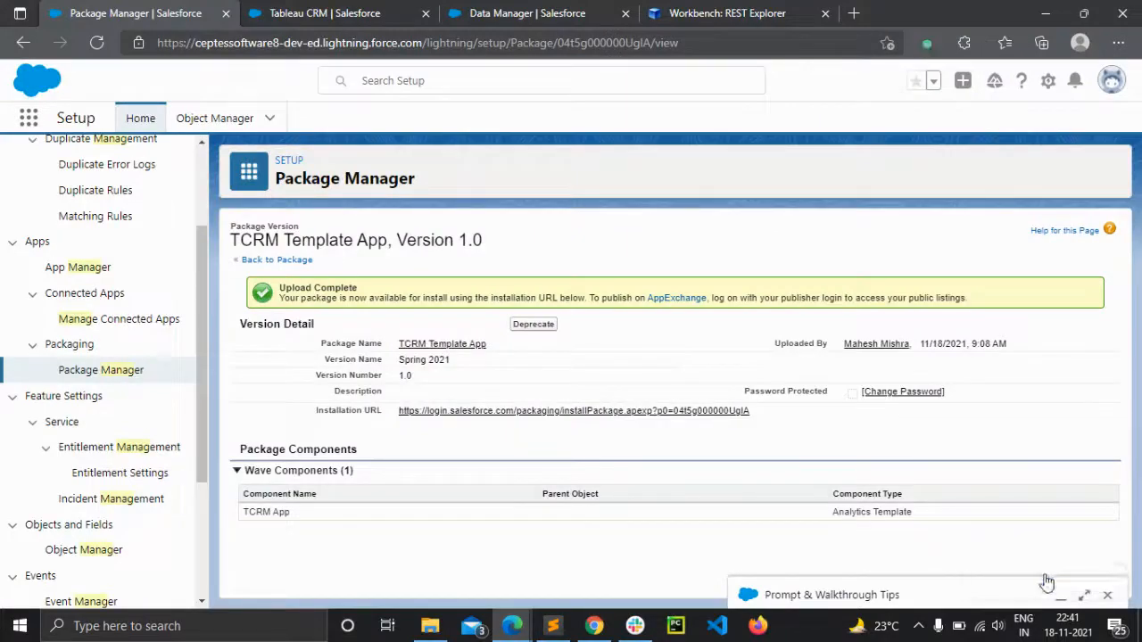